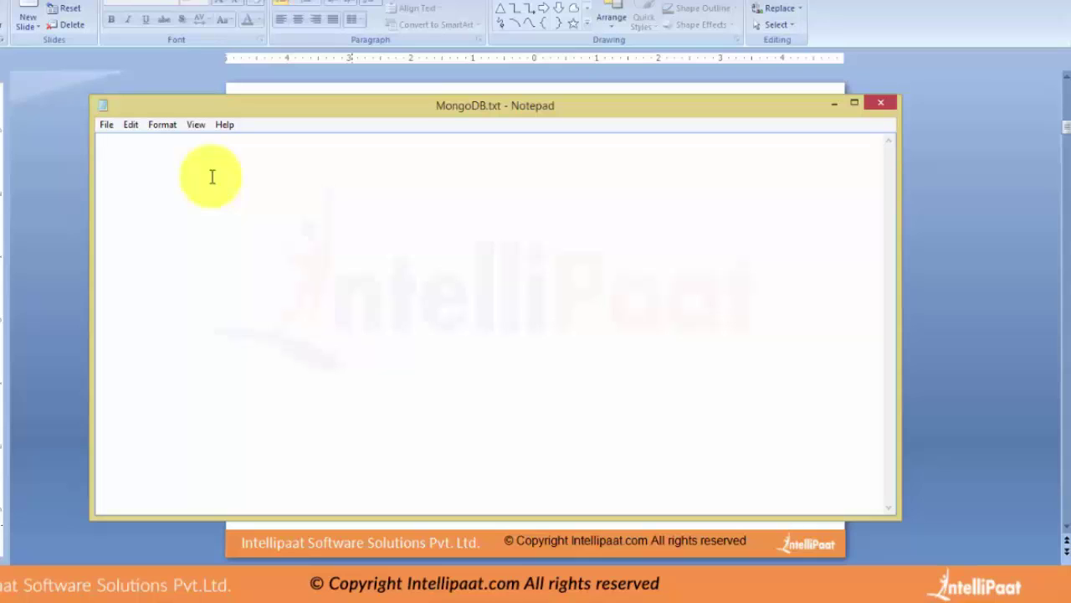
Note that a relational database separates data into tables, with columns as fields and rows as records.
text(Relational)
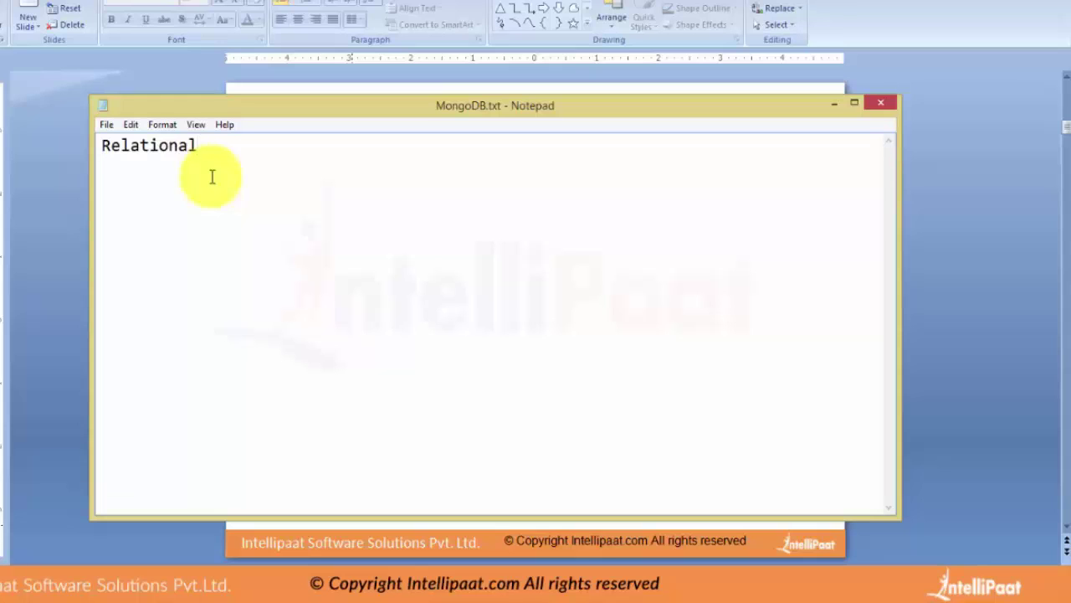
text( Database u)
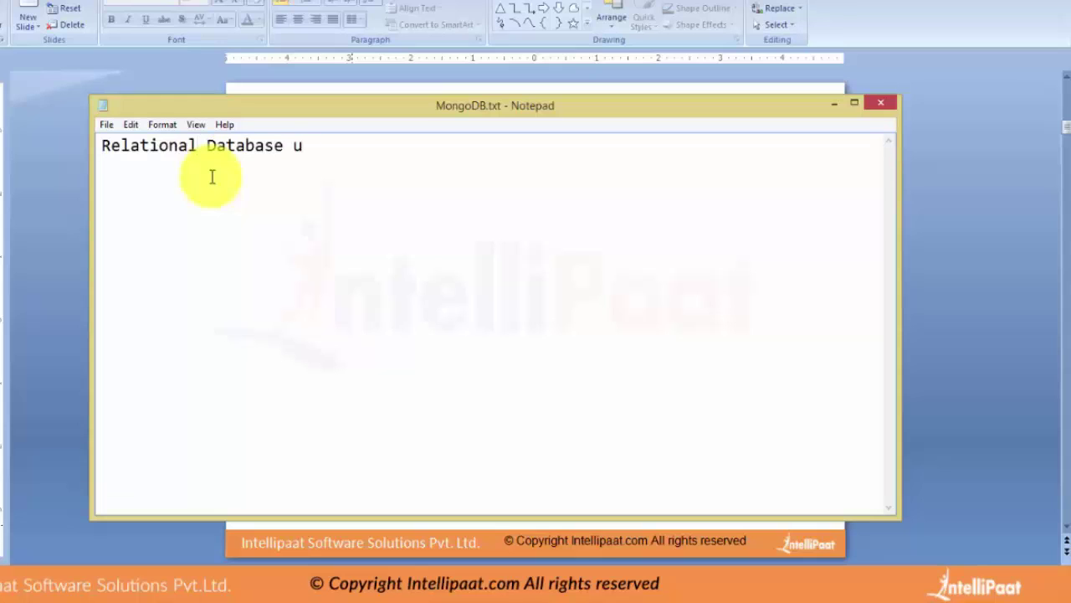
text(ses notion of)
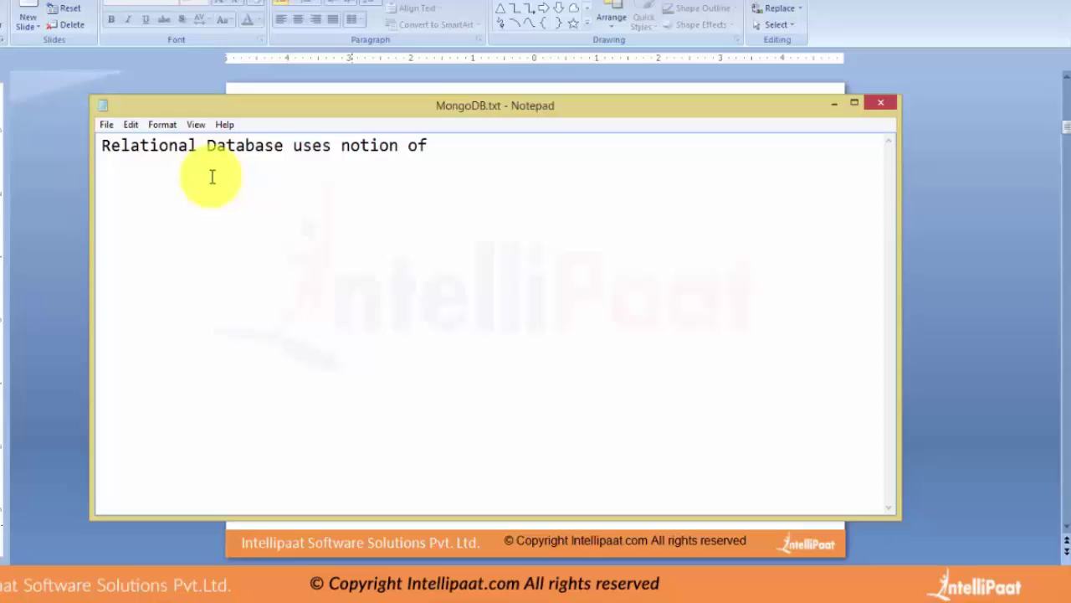
text( databases)
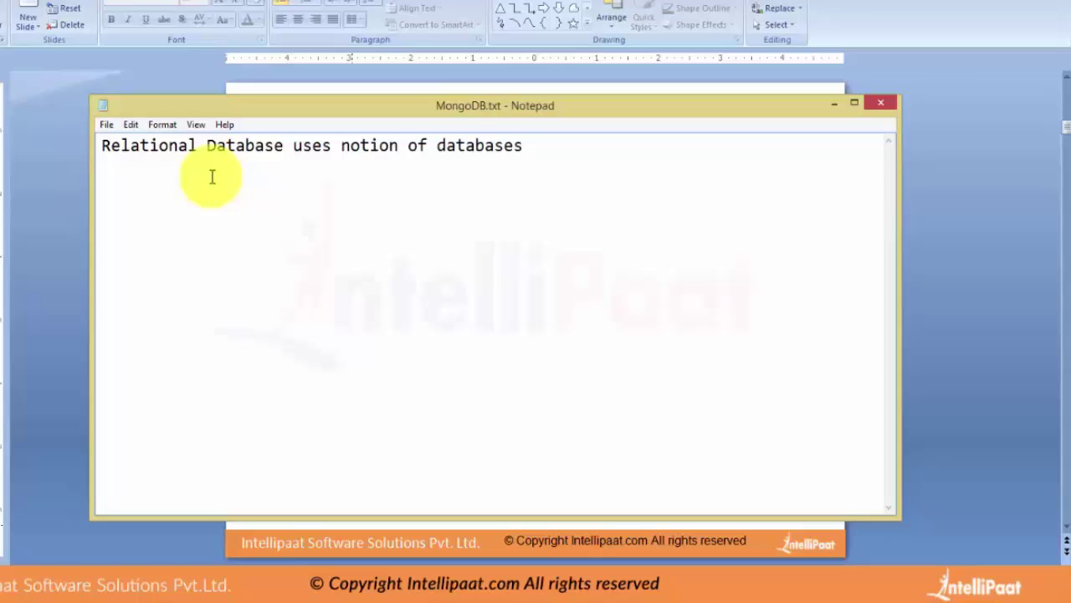
text( separates int)
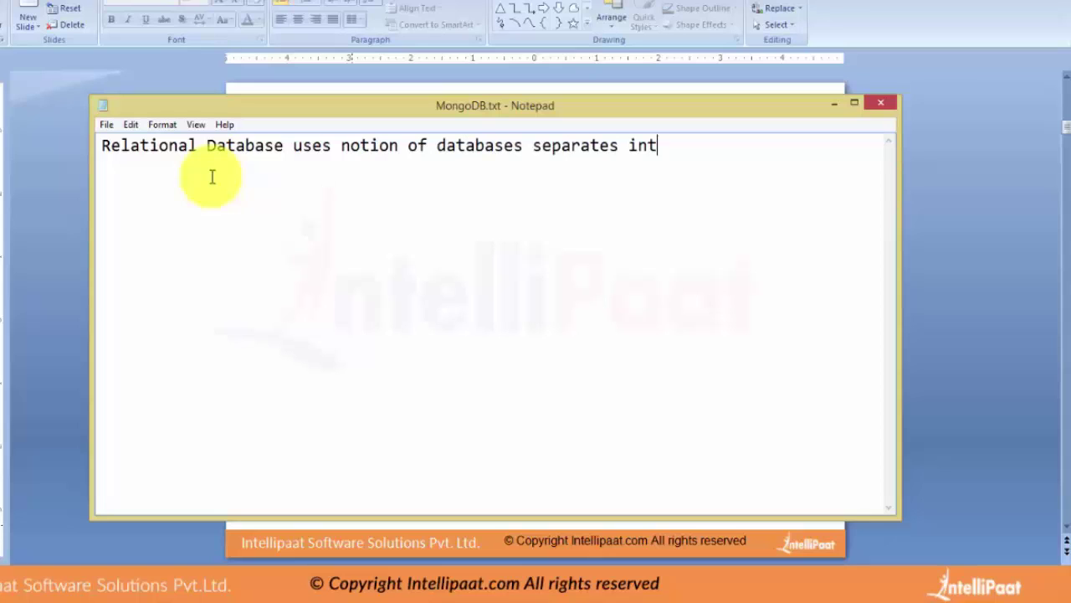
key(BackSpace)
key(BackSpace)
key(BackSpace)
key(BackSpace)
key(BackSpace)
text(d into tables)
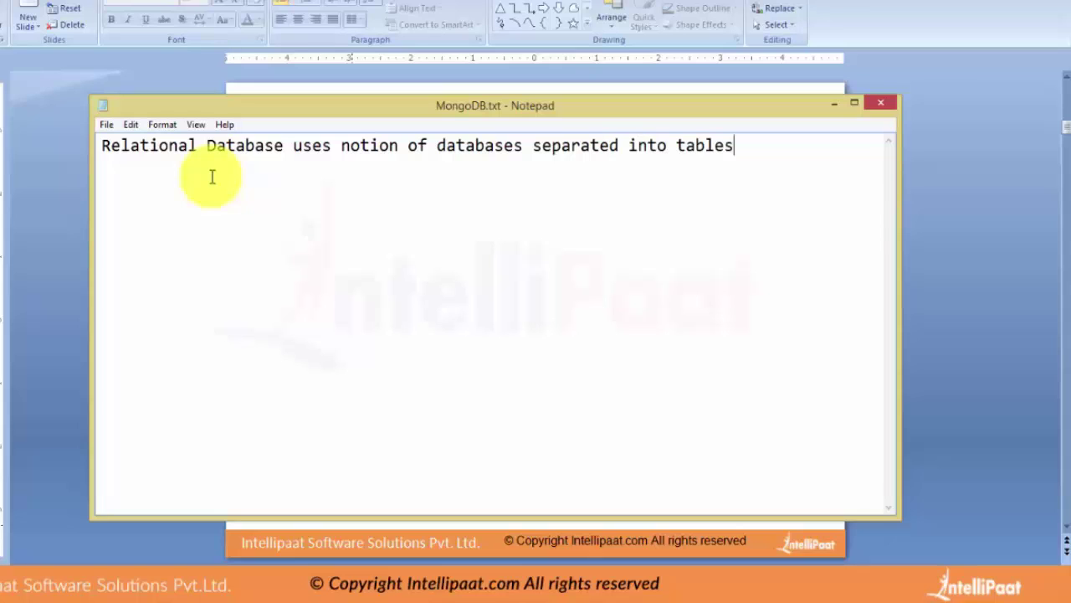
text( where)
key(Return)
text(each colu)
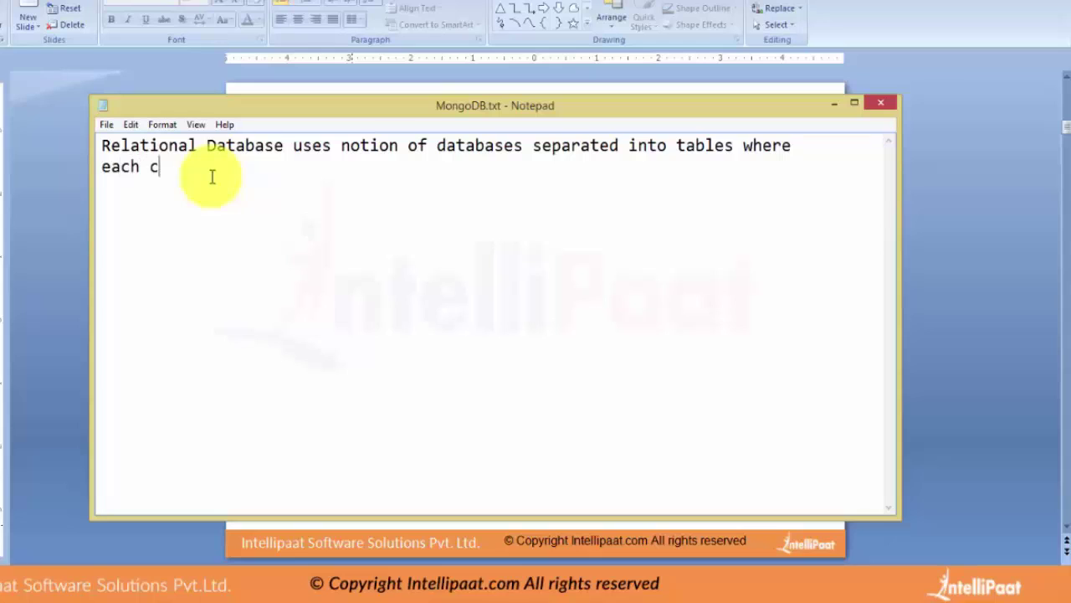
text(mn represents a field and each row represents a record.)
key(Return)
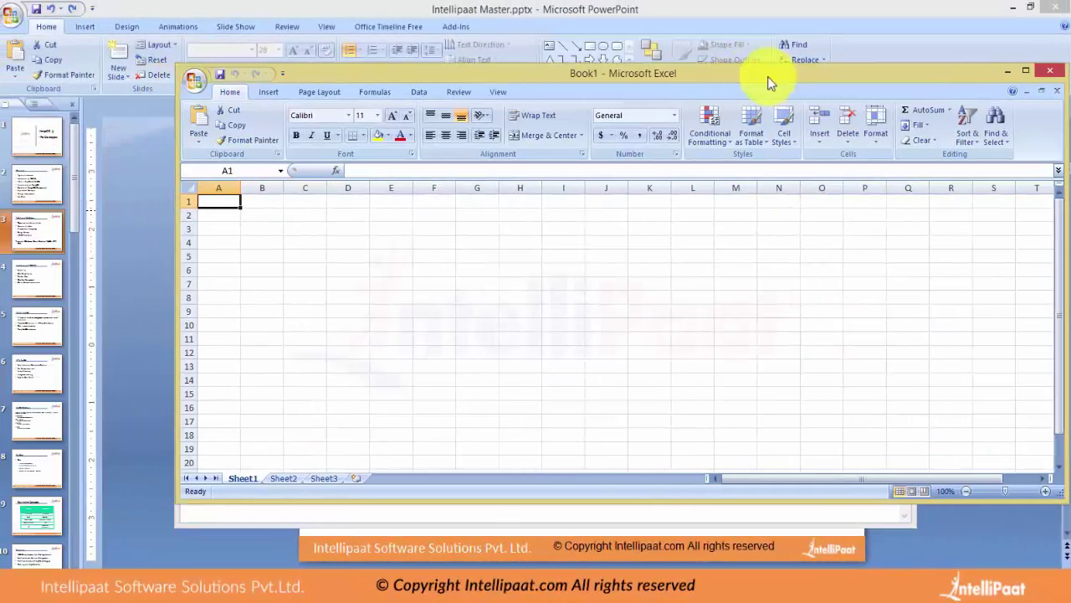
Open the blank Book1 workbook, select a few cell blocks, then minimize and restore Excel.
double_click(765, 78)
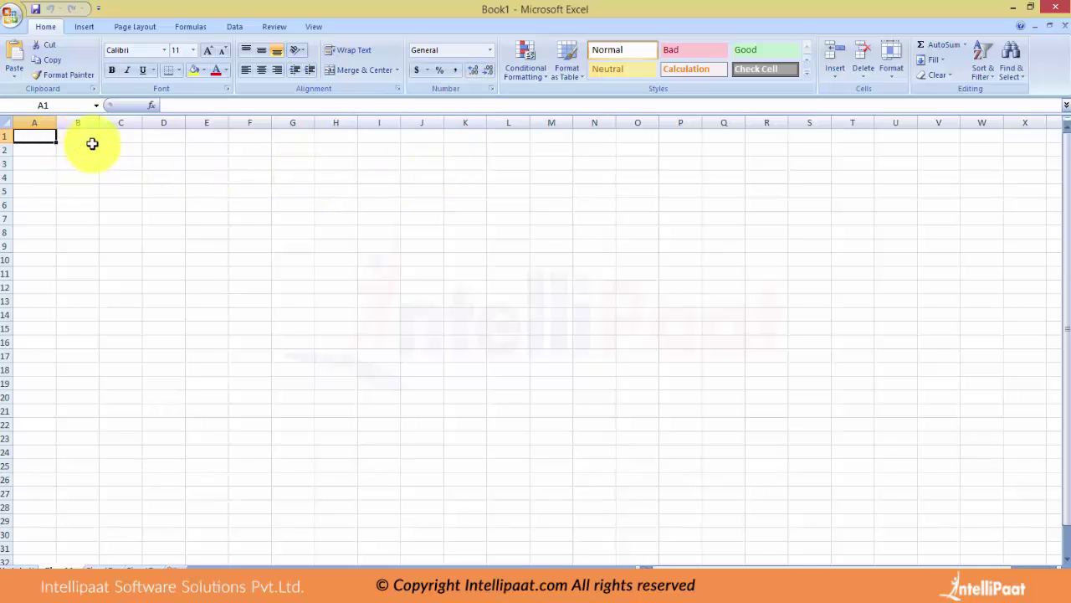
drag(86, 141, 117, 278)
drag(158, 138, 198, 201)
drag(202, 161, 206, 241)
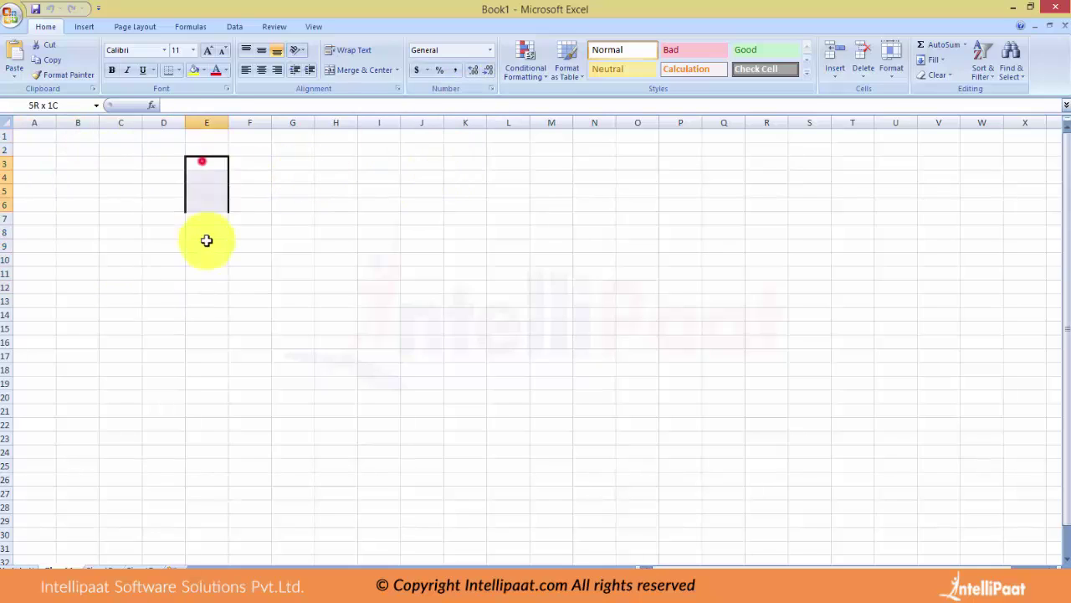
drag(19, 163, 305, 164)
drag(29, 192, 303, 192)
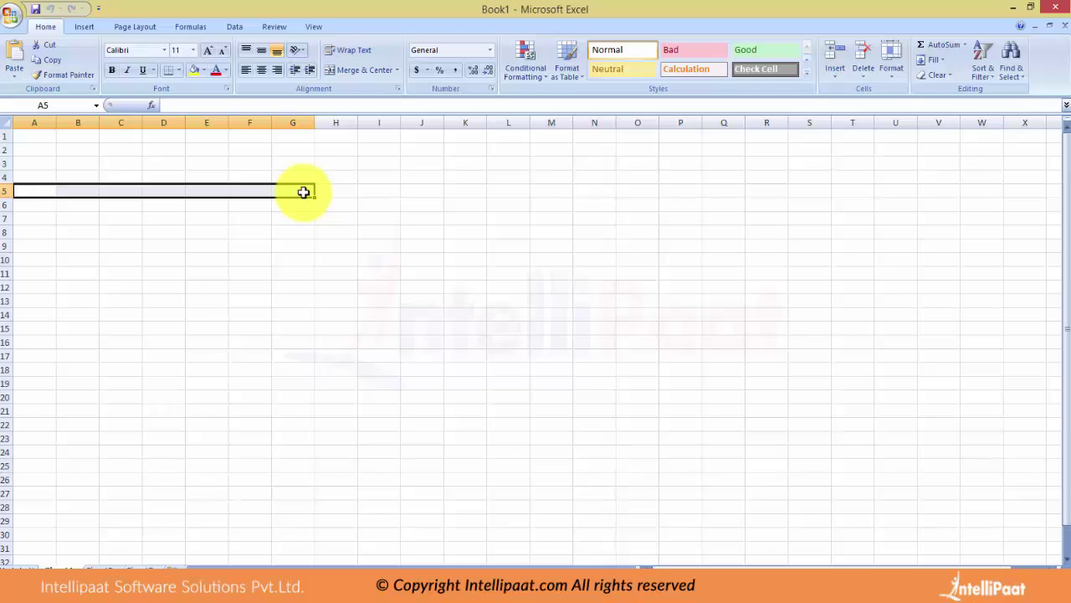
click(1014, 8)
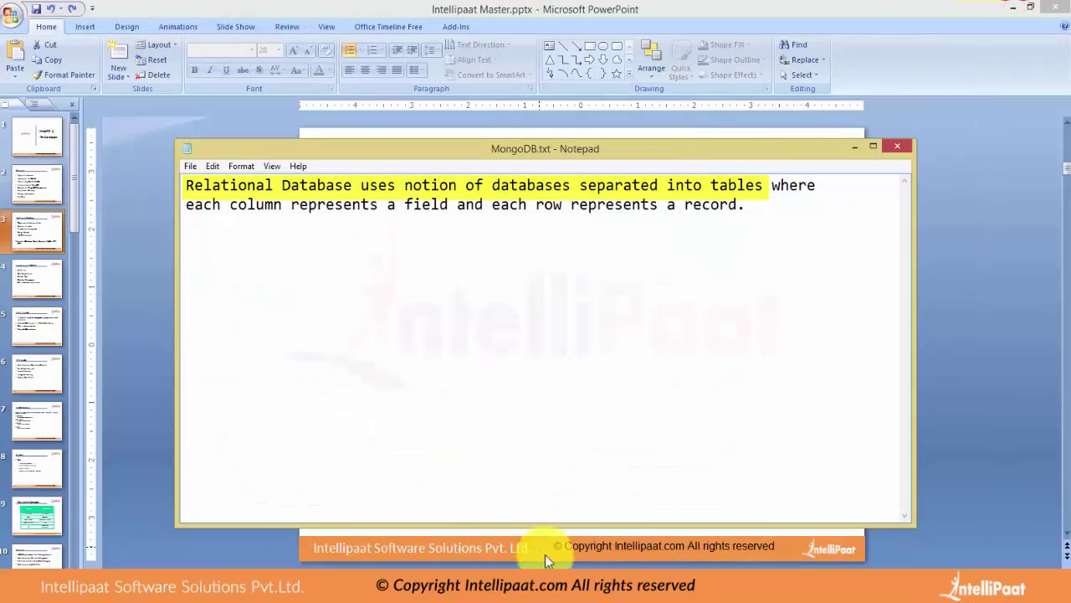
click(544, 590)
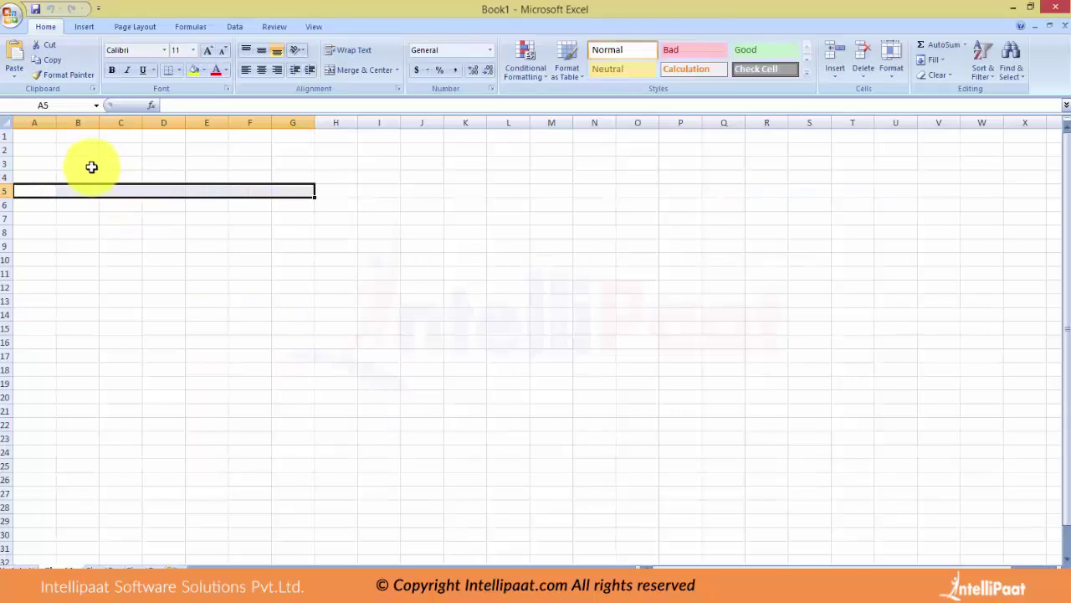
Apply All Borders to the cell block B3:F12.
drag(84, 163, 225, 291)
click(179, 70)
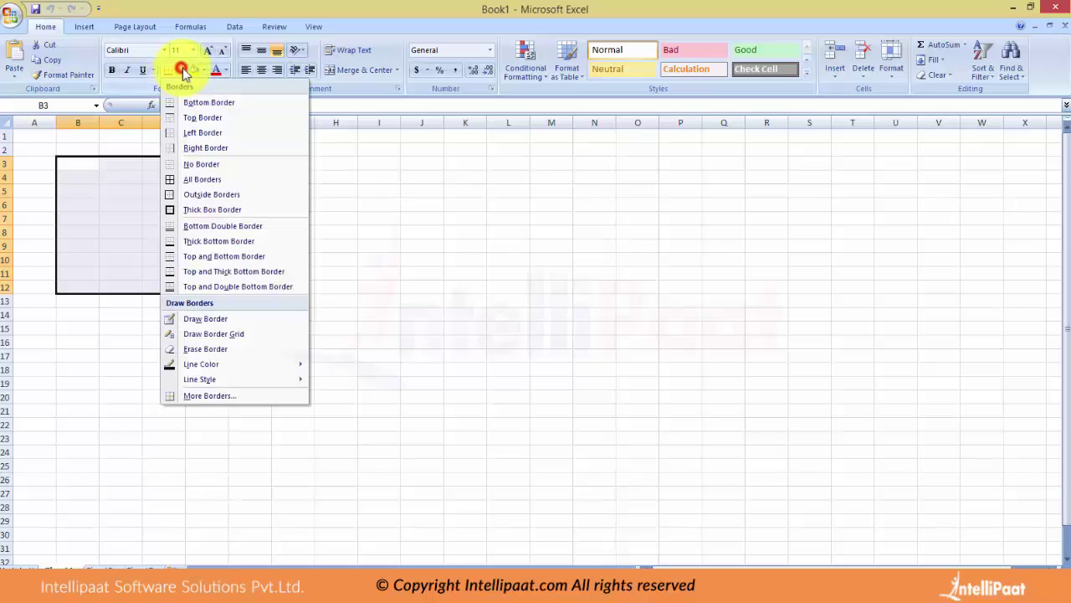
click(203, 182)
Enter the headers Employee ID, Address, Gender, Phone and Email across row 3.
click(87, 163)
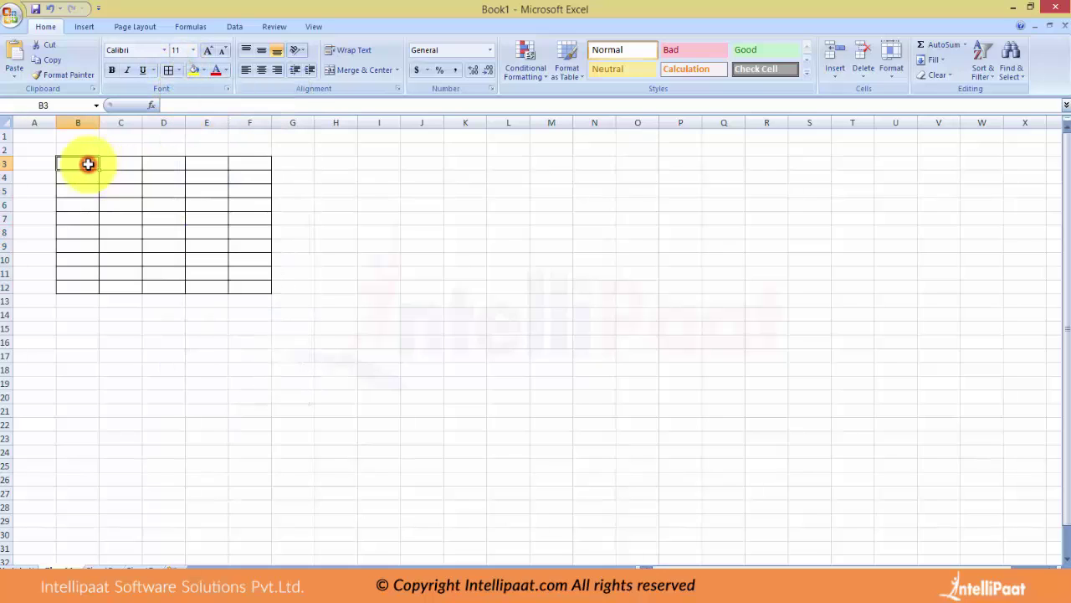
text(Employee ID)
key(Tab)
text(Addre)
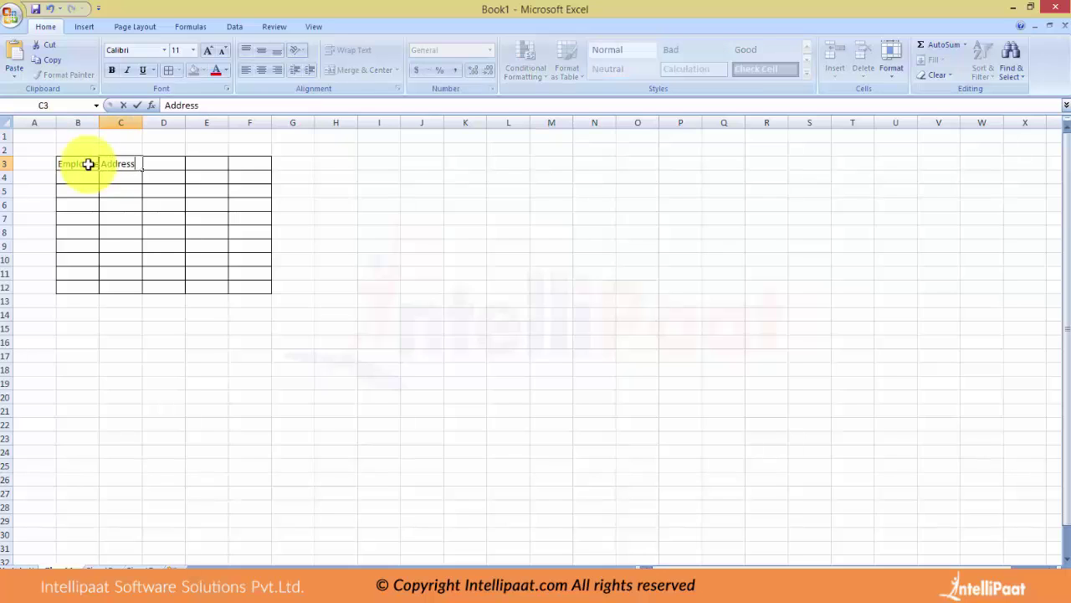
text(ss)
key(Tab)
text(Gend)
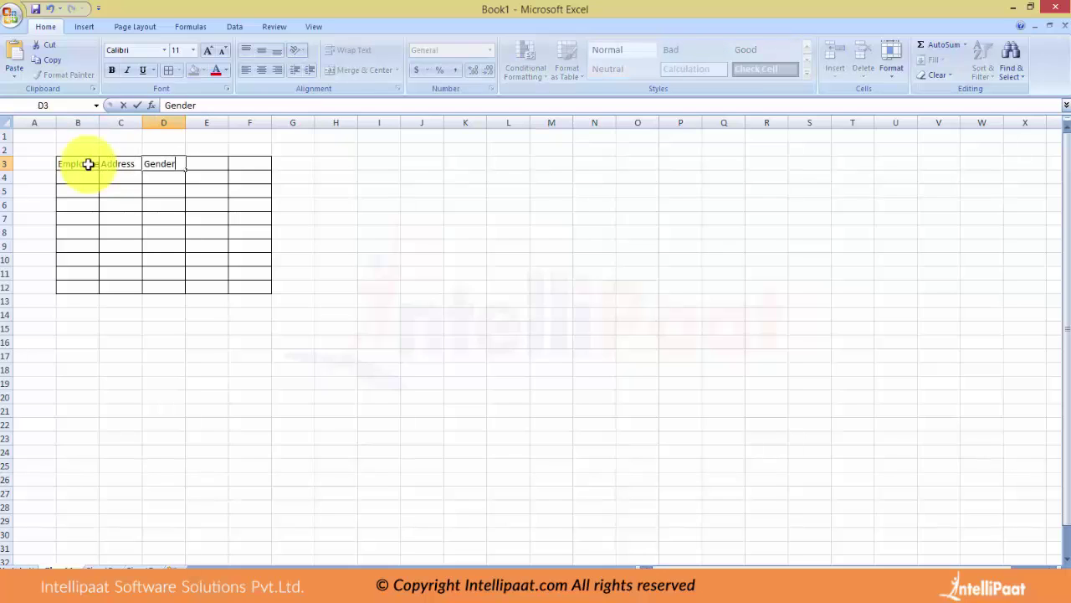
key(Tab)
text(Phone)
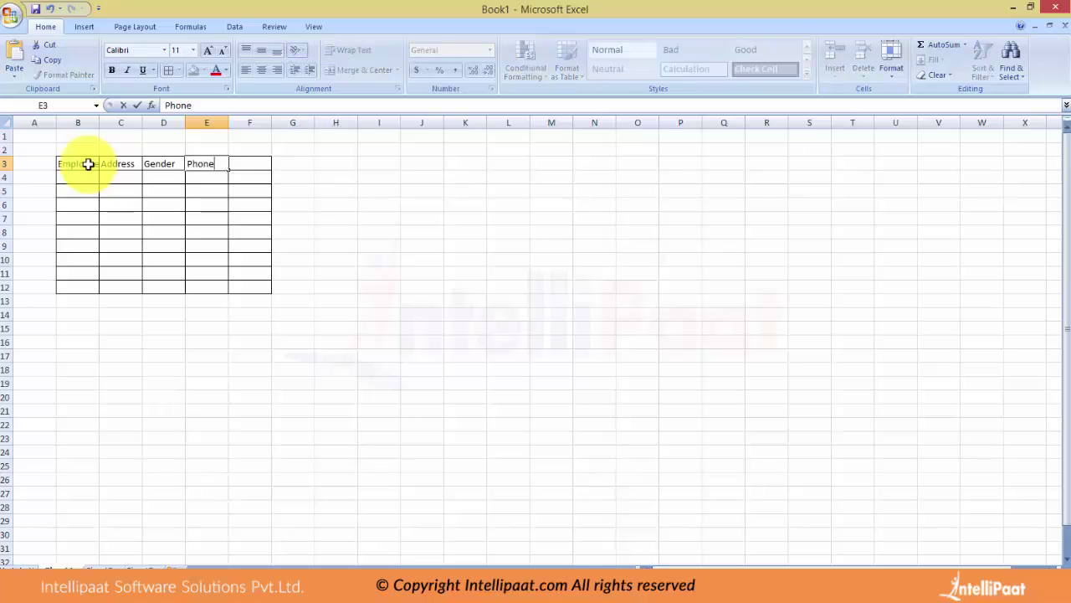
key(Tab)
text(Email)
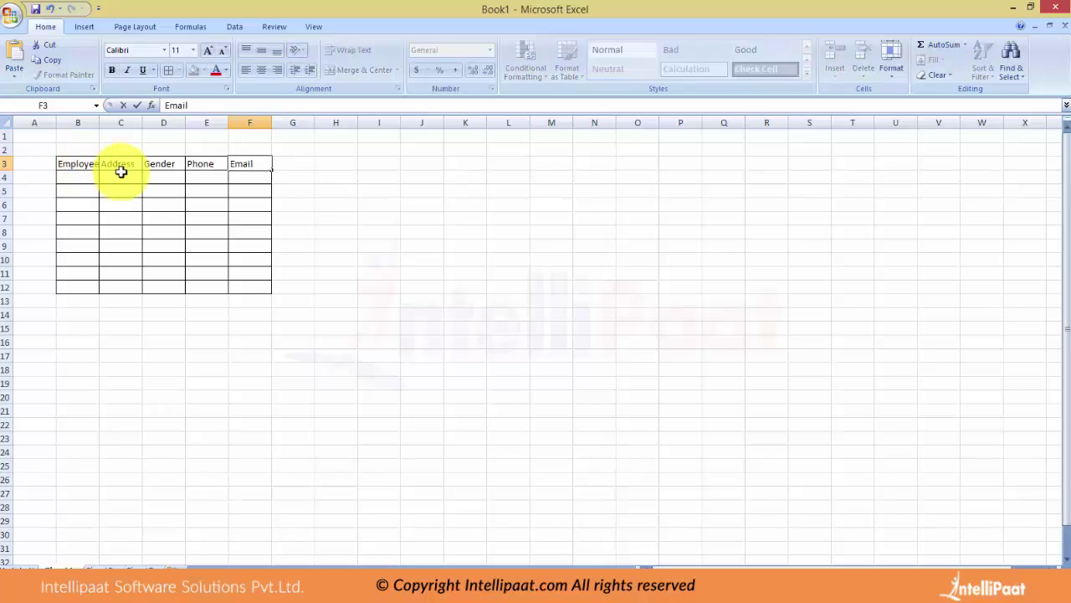
click(92, 122)
Autofit column B to Employee ID and title the table 'Table 1' in B2.
click(86, 149)
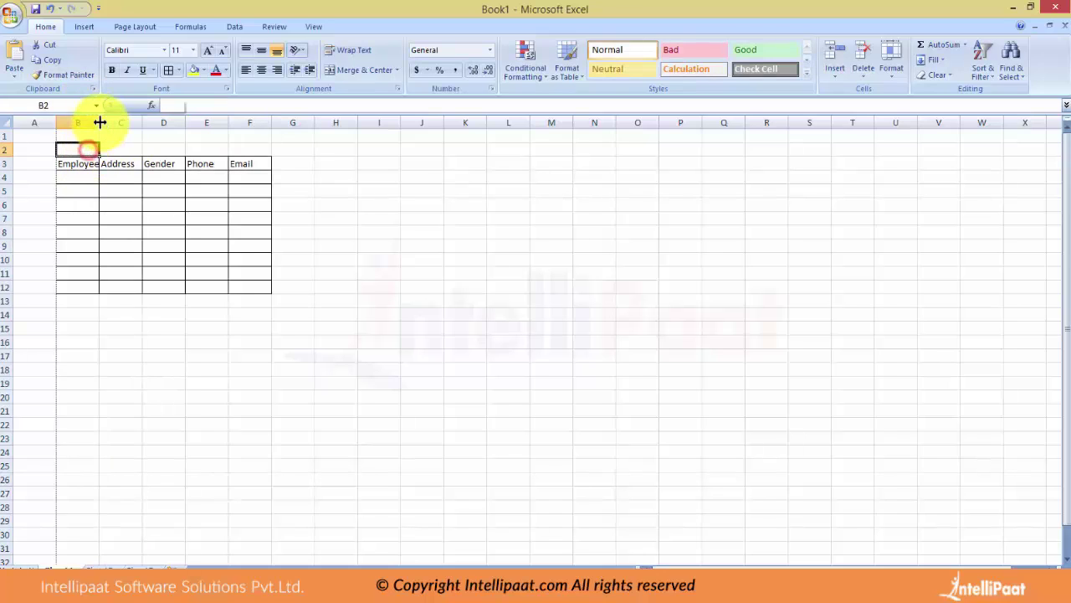
double_click(100, 123)
text(Table)
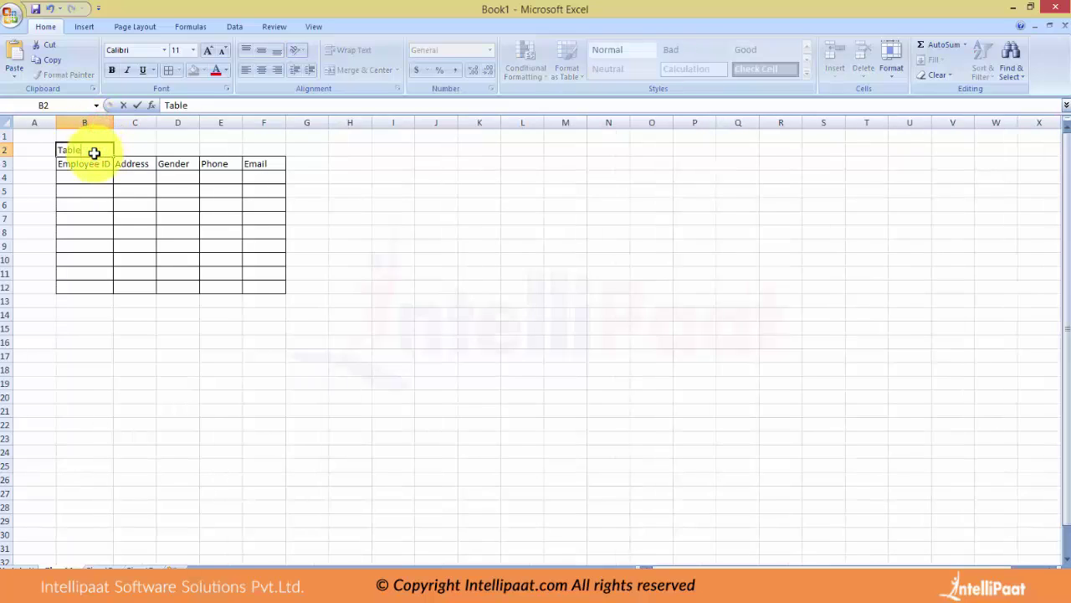
text( 1)
drag(390, 162, 463, 188)
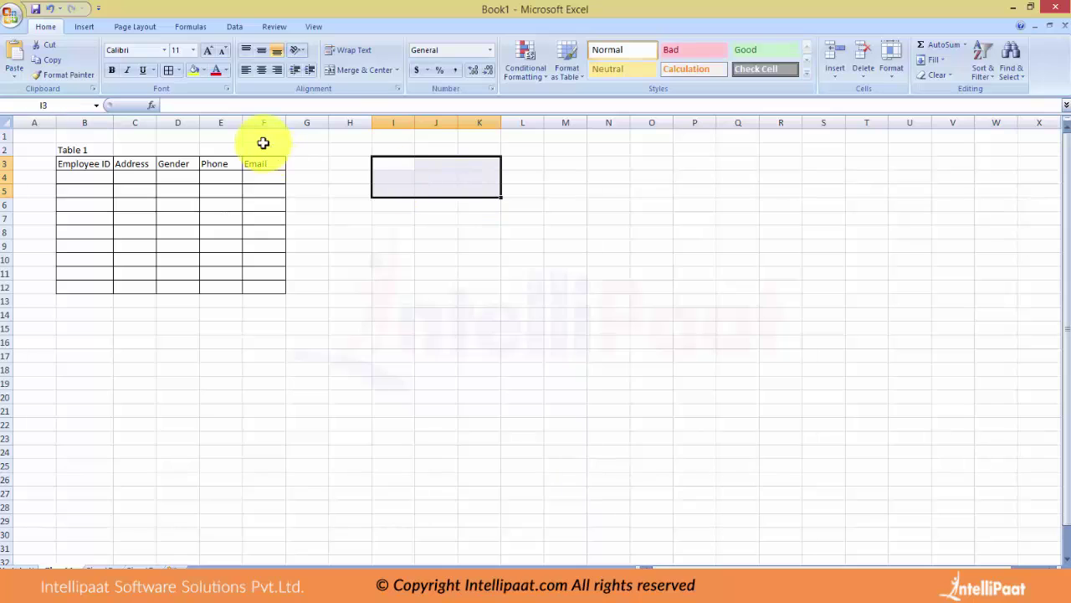
Give I3:K5 All Borders and title it 'Table' in I2.
click(170, 70)
click(397, 150)
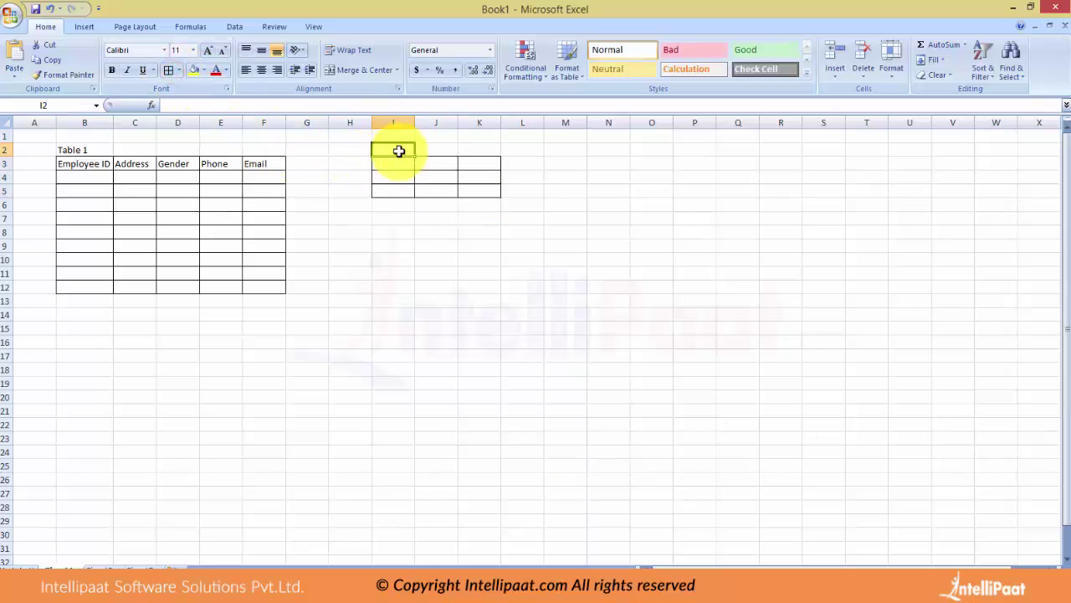
text(Table)
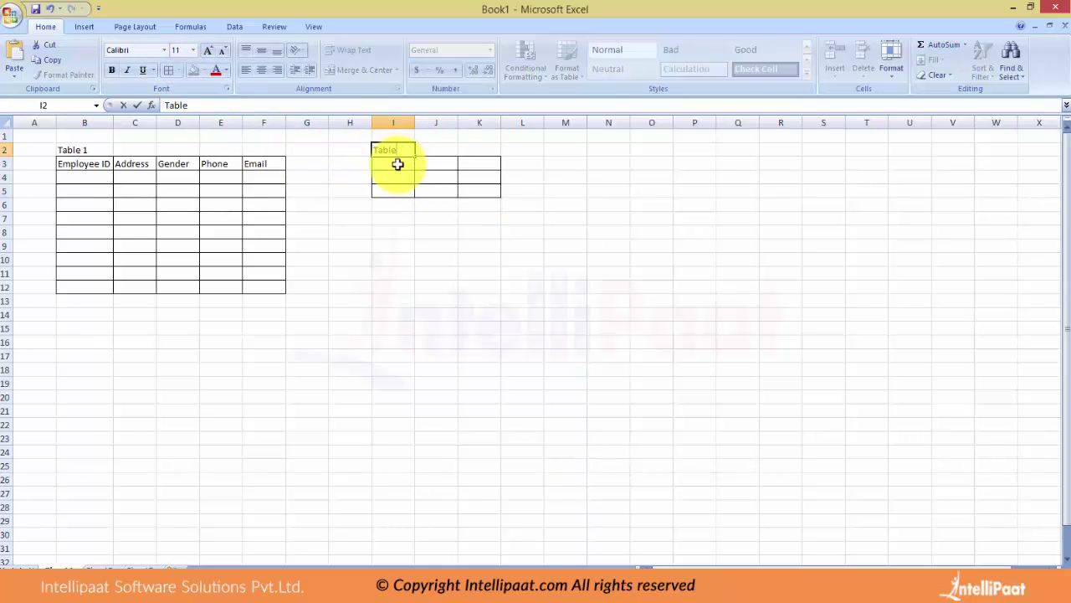
click(397, 164)
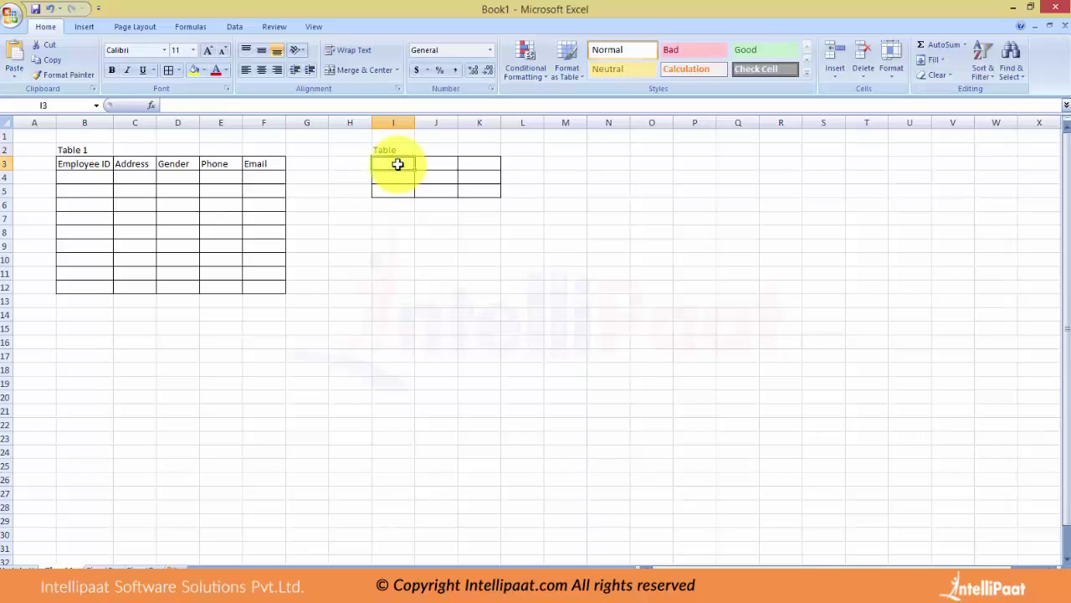
Enter the headers Status, First Name, Last Name and Employee ID across I3:L3.
text(Status)
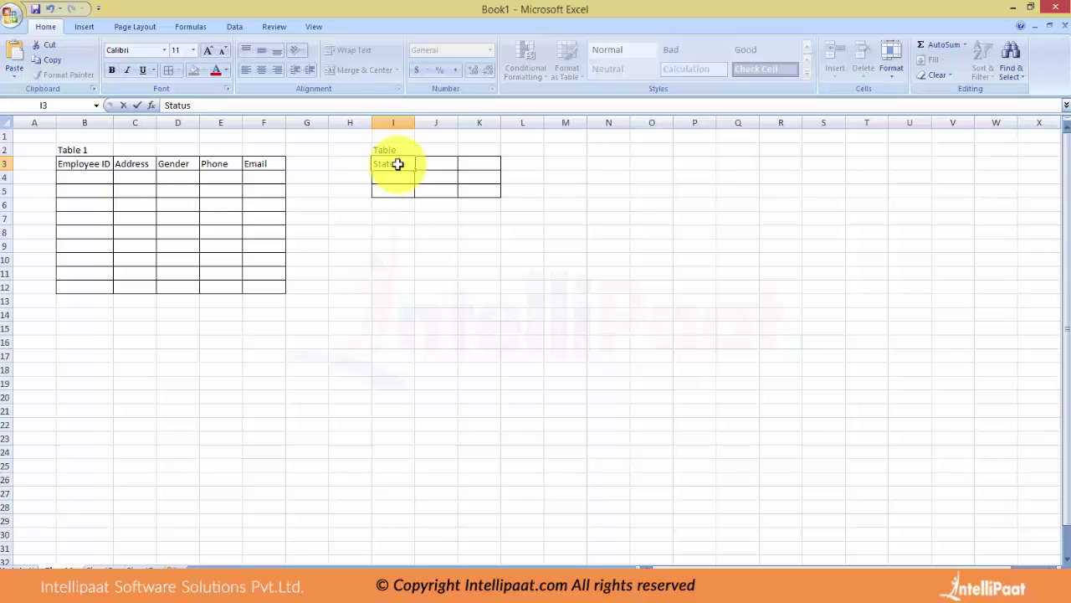
key(Tab)
key(F2)
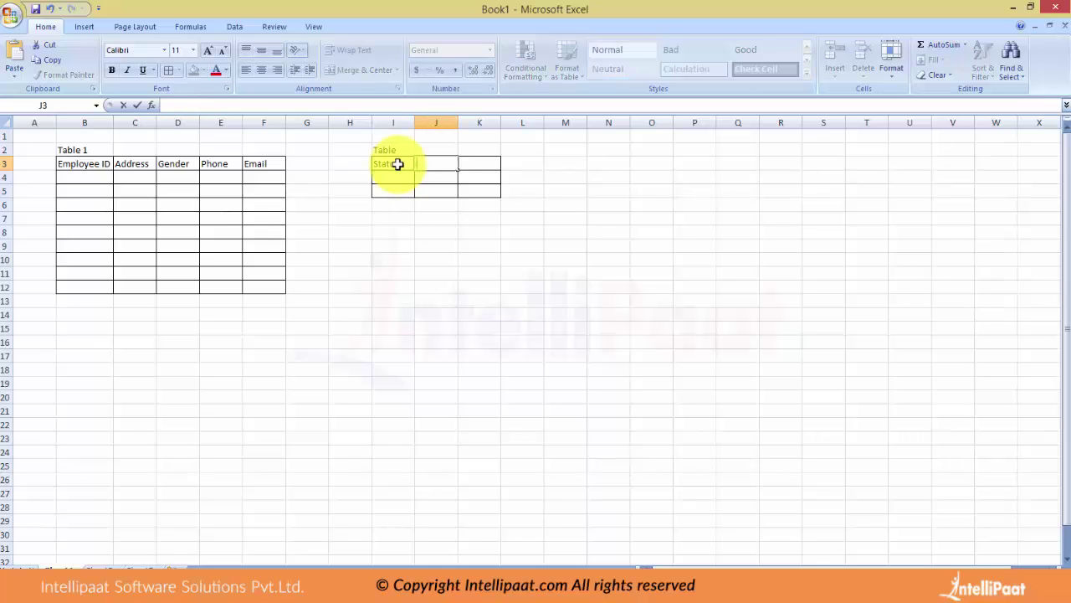
text(First Name)
key(Tab)
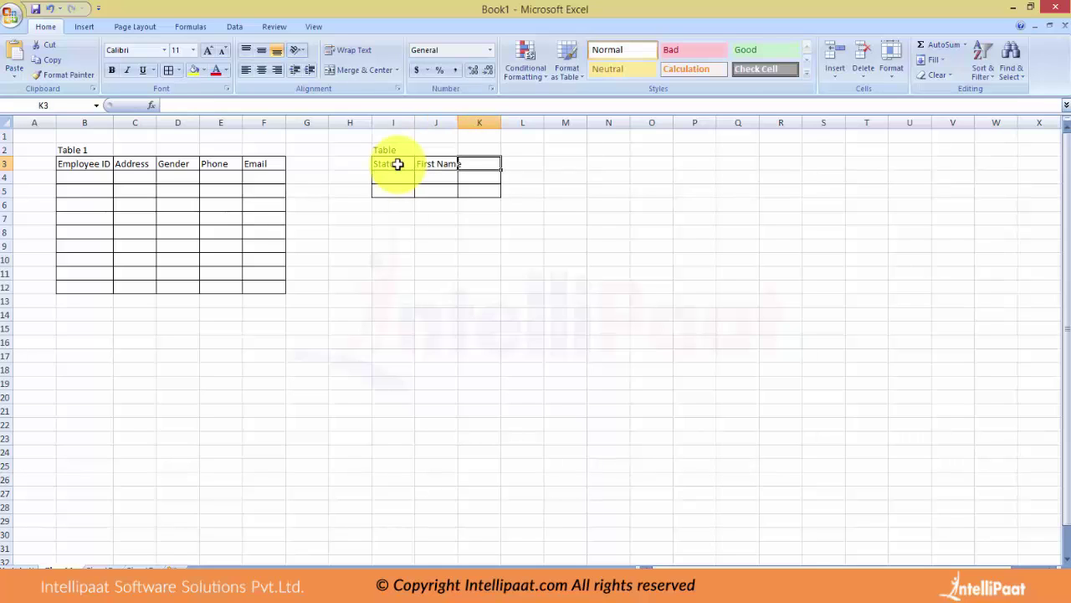
text(Last Name)
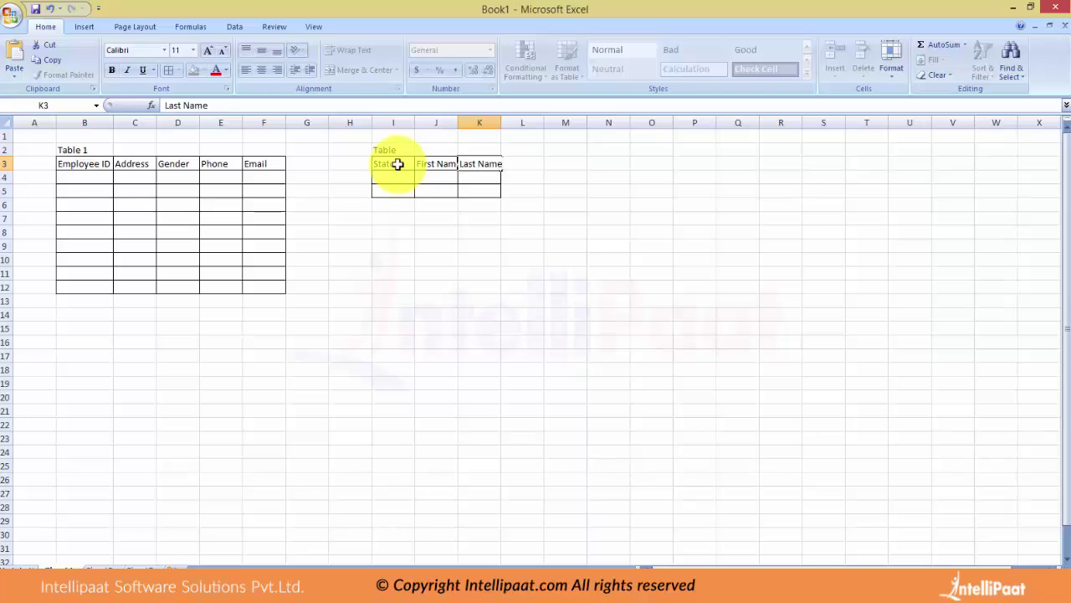
key(Tab)
text(Employee ID)
Enter Employee ID 1 in Table 1's first data row at B4.
click(78, 176)
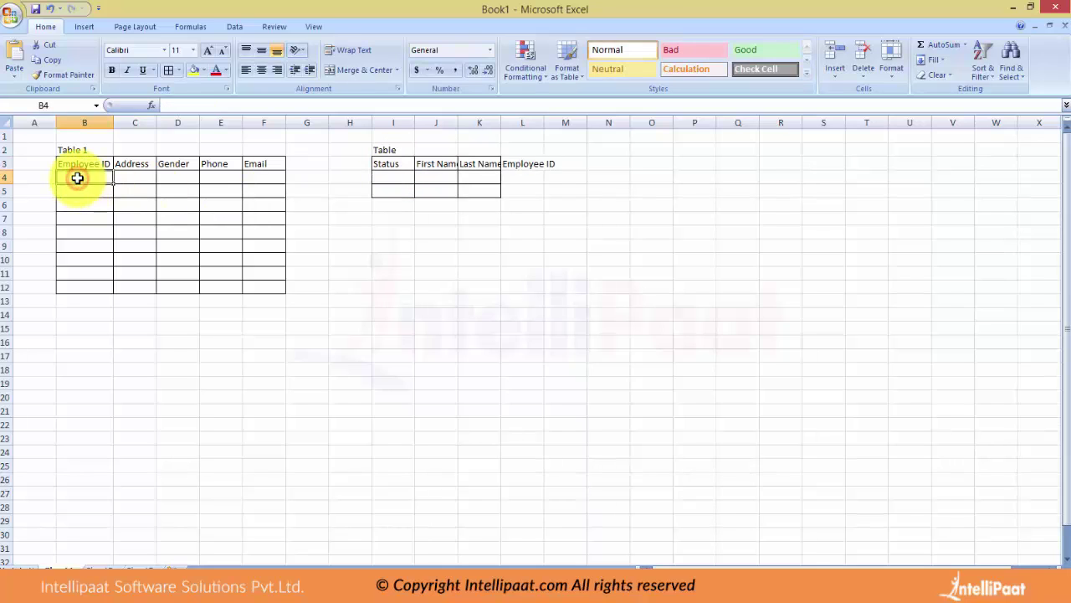
text(1)
key(Tab)
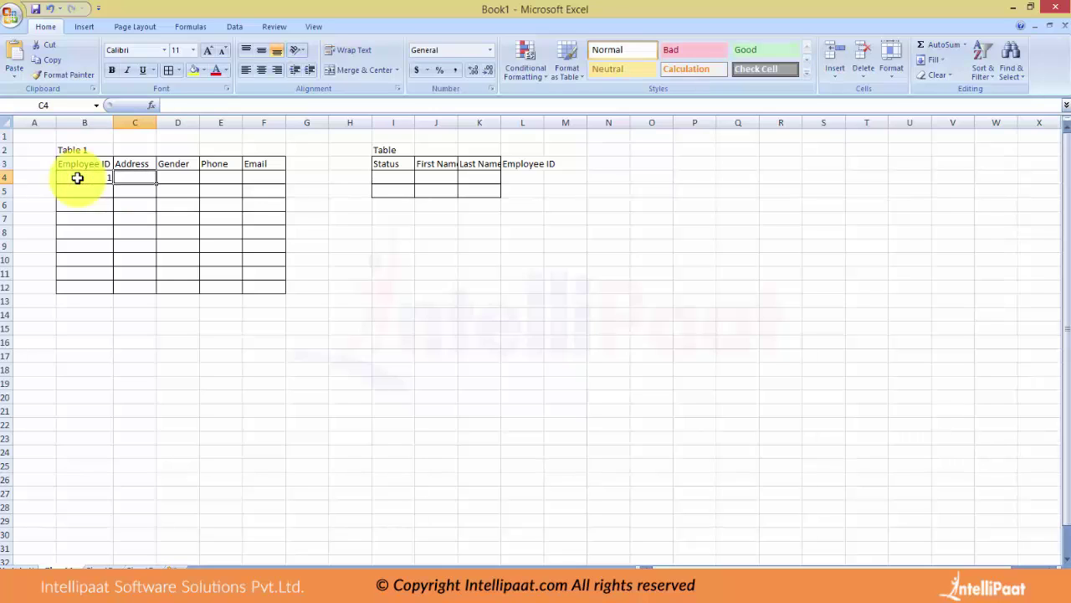
Complete Table 1's first row with xyz, F, a phone number and an e-mail, autofitting column E.
text(xyz)
key(Tab)
text(F)
key(Tab)
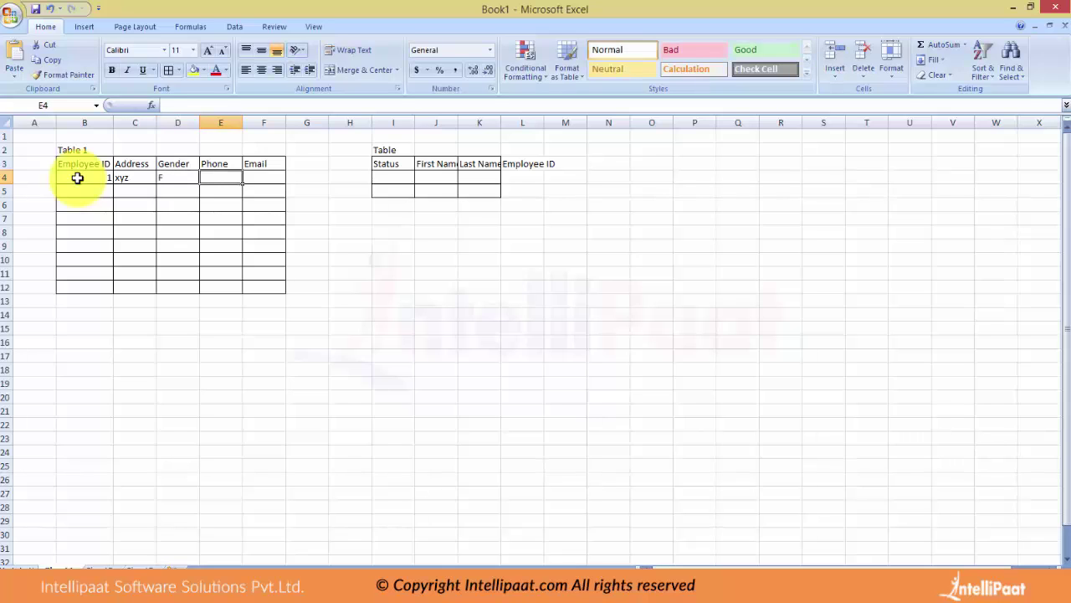
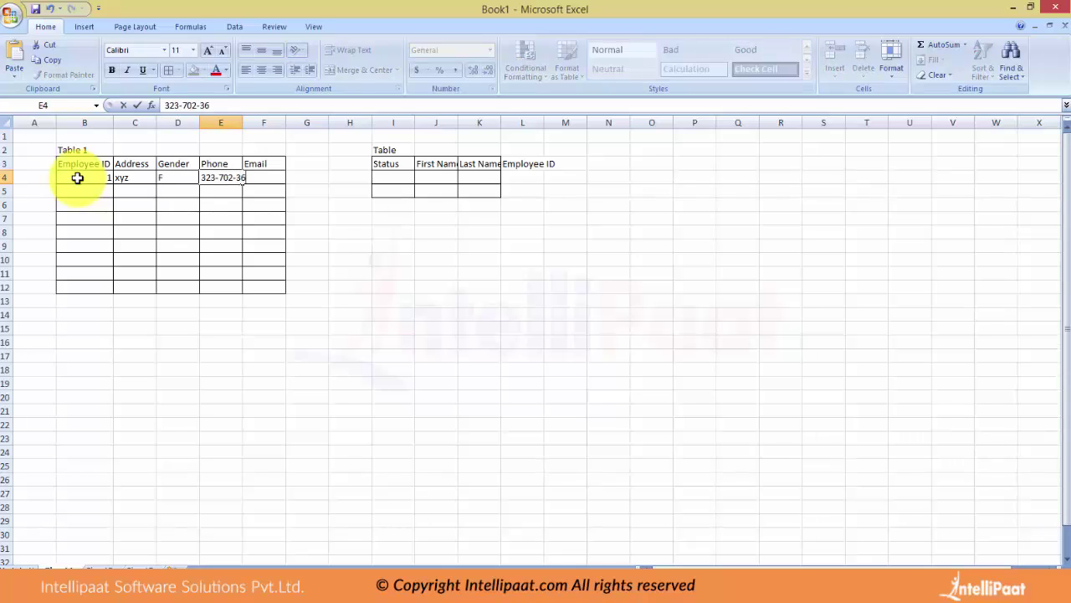
key(Tab)
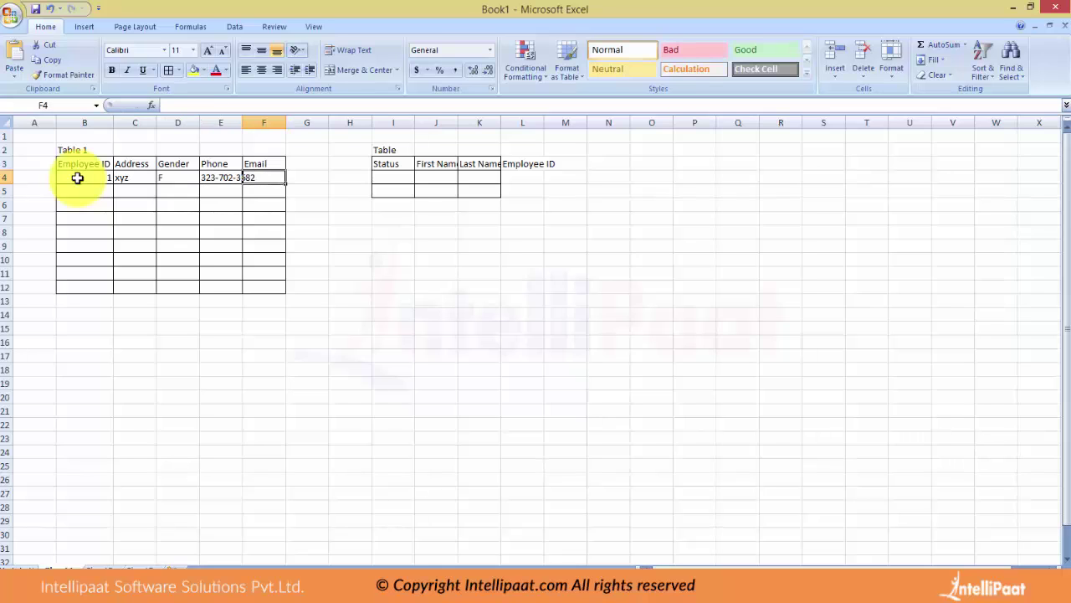
text(x2z.com)
key(BackSpace)
key(BackSpace)
key(BackSpace)
key(BackSpace)
key(BackSpace)
key(BackSpace)
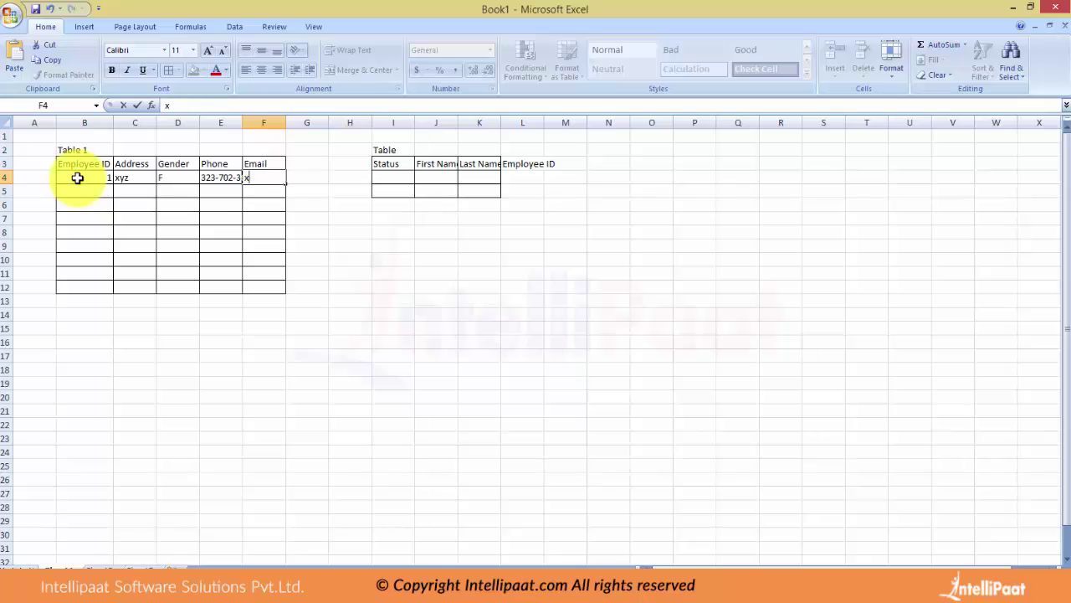
text(@z.com)
key(Tab)
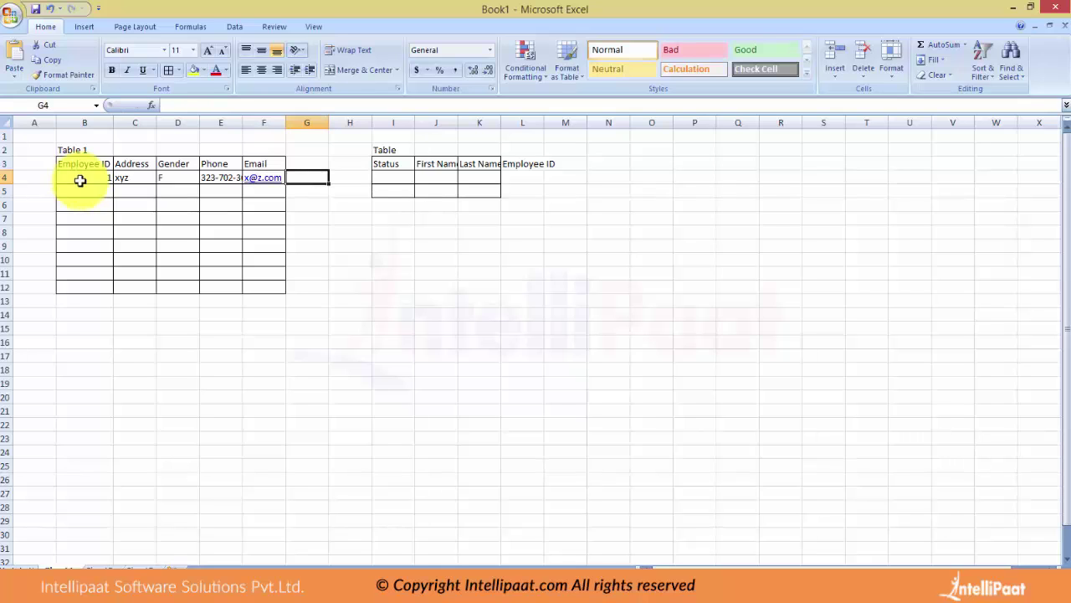
double_click(242, 122)
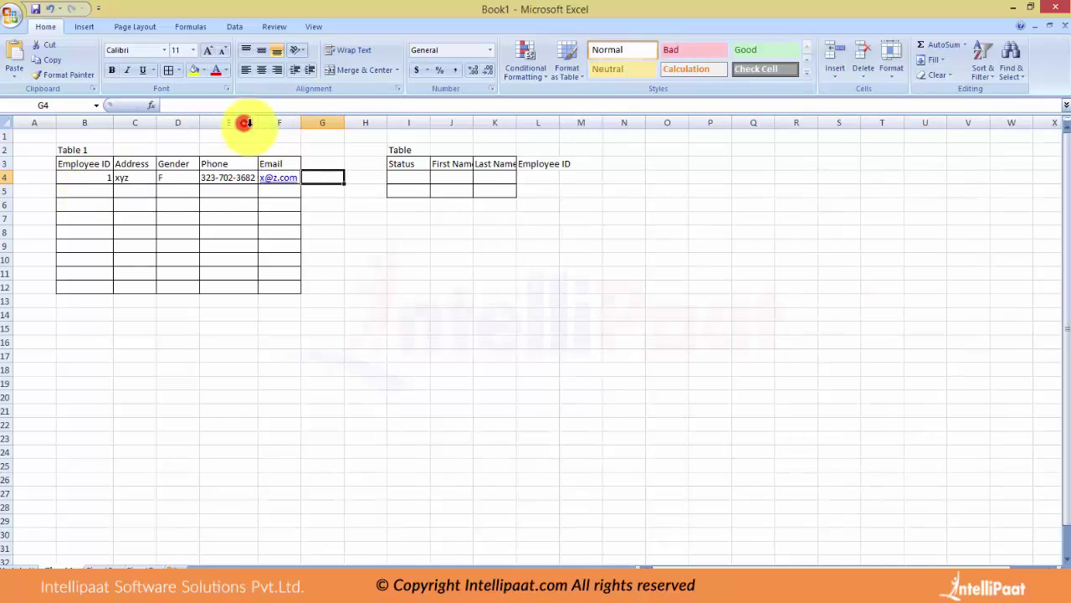
Fill the second table's row with Permanent, the employee's first and last name, and ID 1.
click(408, 175)
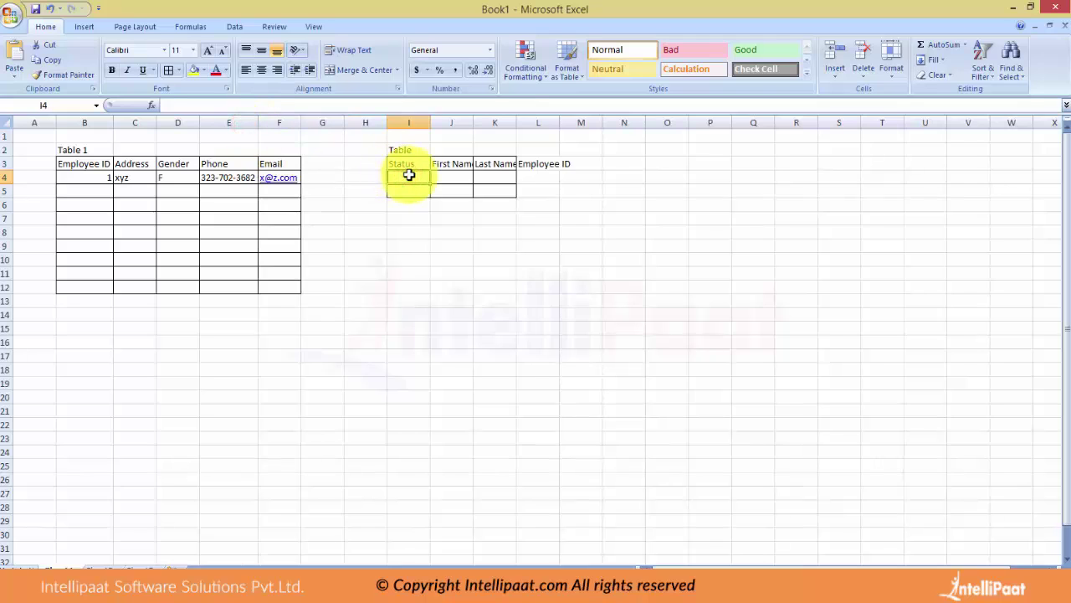
double_click(409, 174)
text(Permanent)
key(Tab)
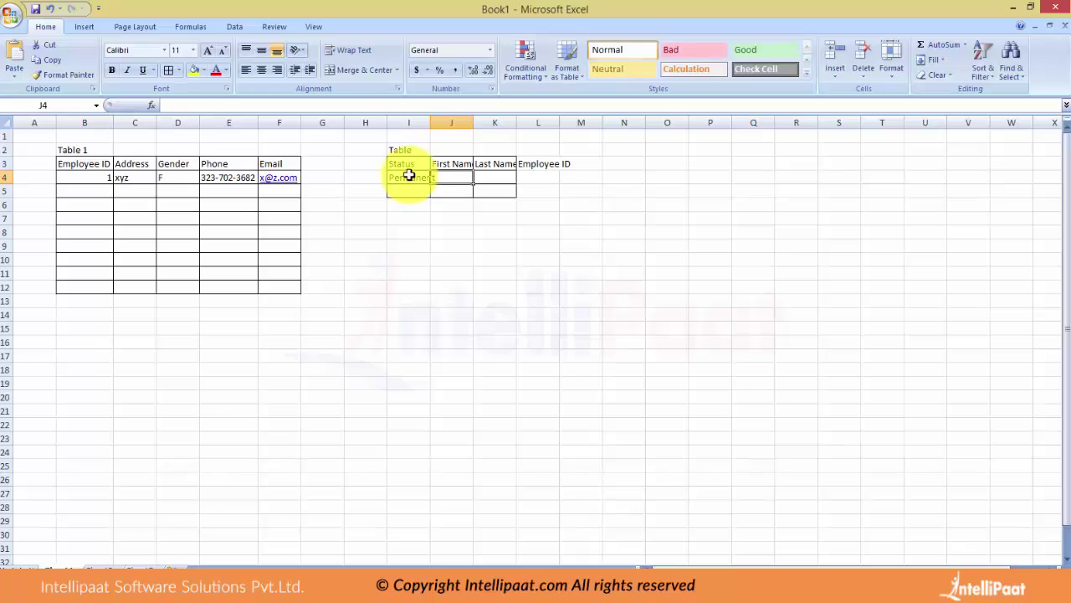
key(Tab)
key(Tab)
text(1)
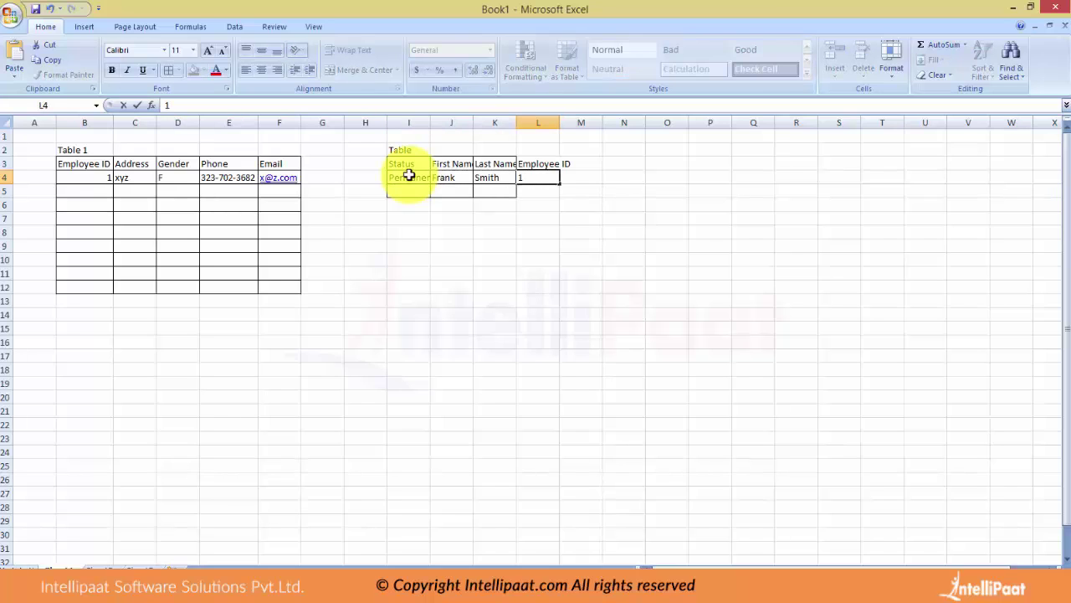
Widen columns I, J and L and add All Borders to L3:L5.
click(422, 165)
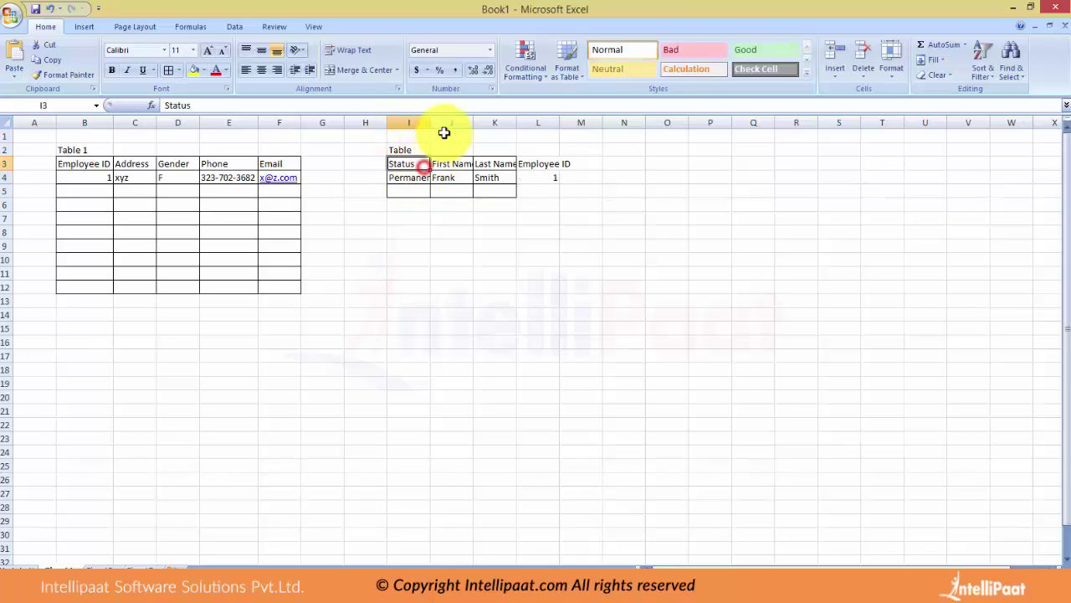
drag(430, 122, 509, 122)
drag(593, 127, 614, 126)
drag(588, 163, 582, 191)
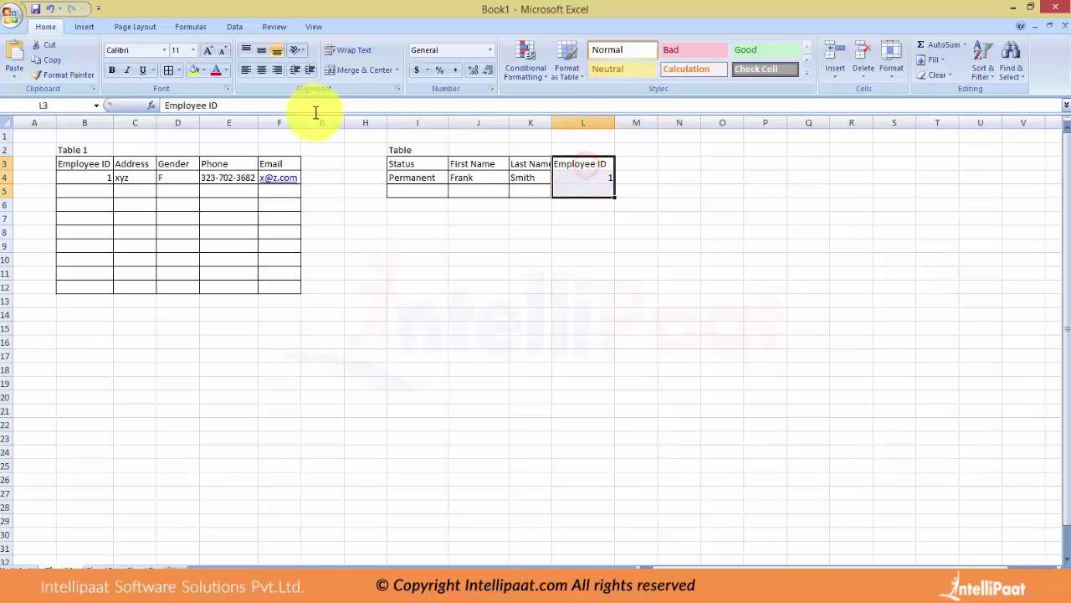
click(167, 72)
Retitle the second table from 'Table' to 'Table 2' in I2.
click(132, 177)
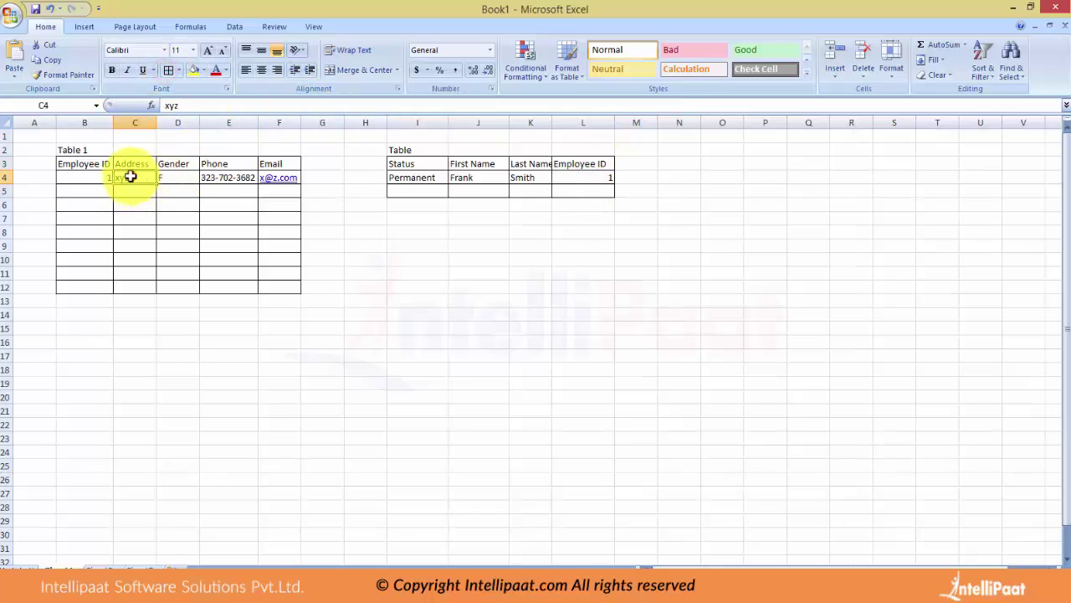
click(180, 176)
click(427, 147)
double_click(430, 149)
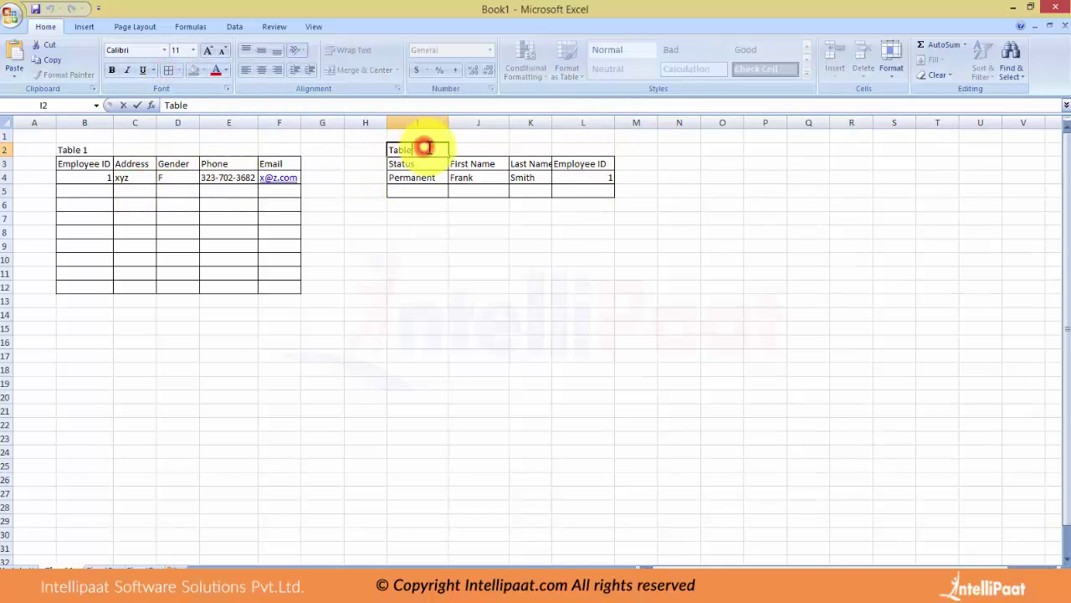
text(2)
key(Return)
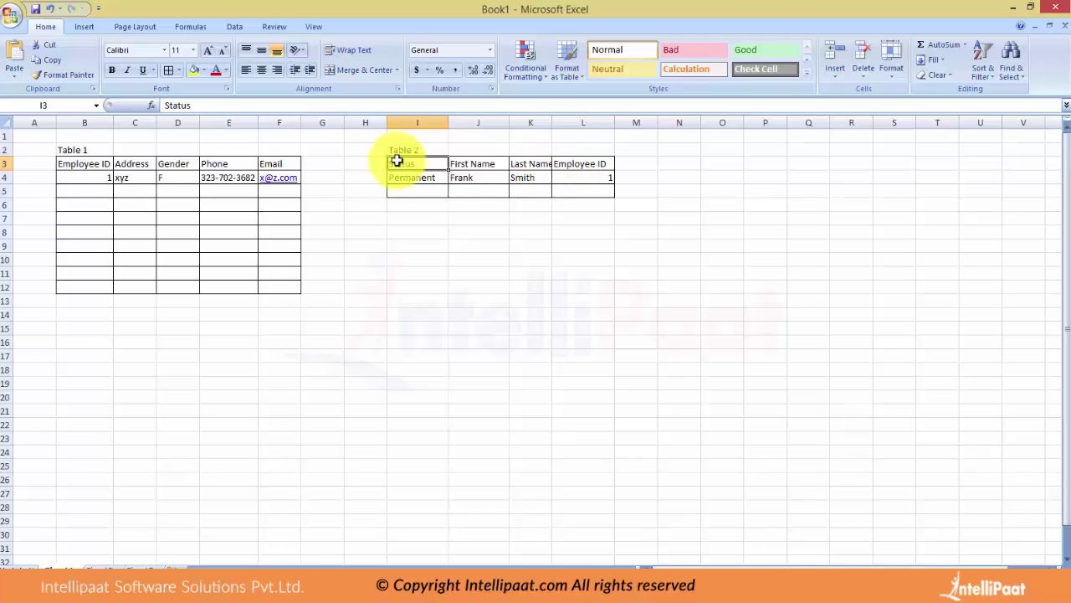
Point out how Employee ID 1 links Table 1's B4 to Table 2's L4.
click(579, 175)
click(140, 177)
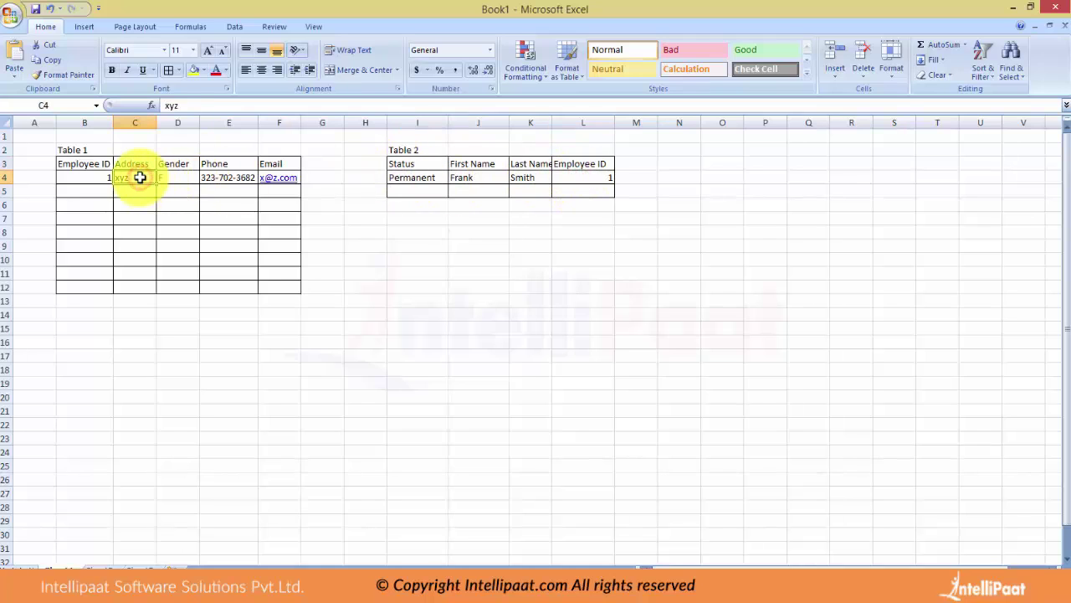
click(85, 177)
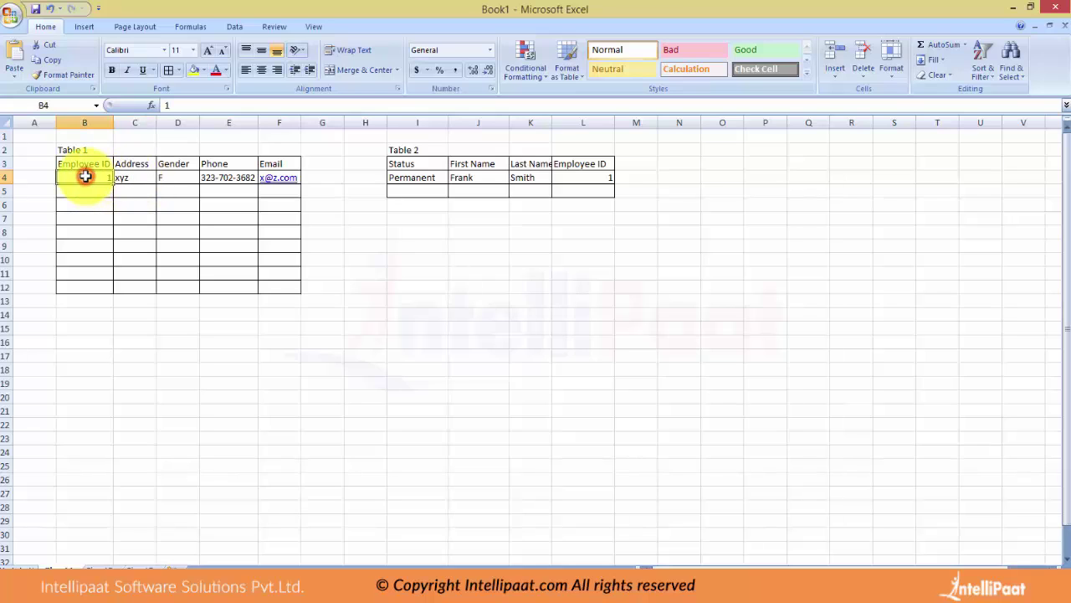
click(590, 175)
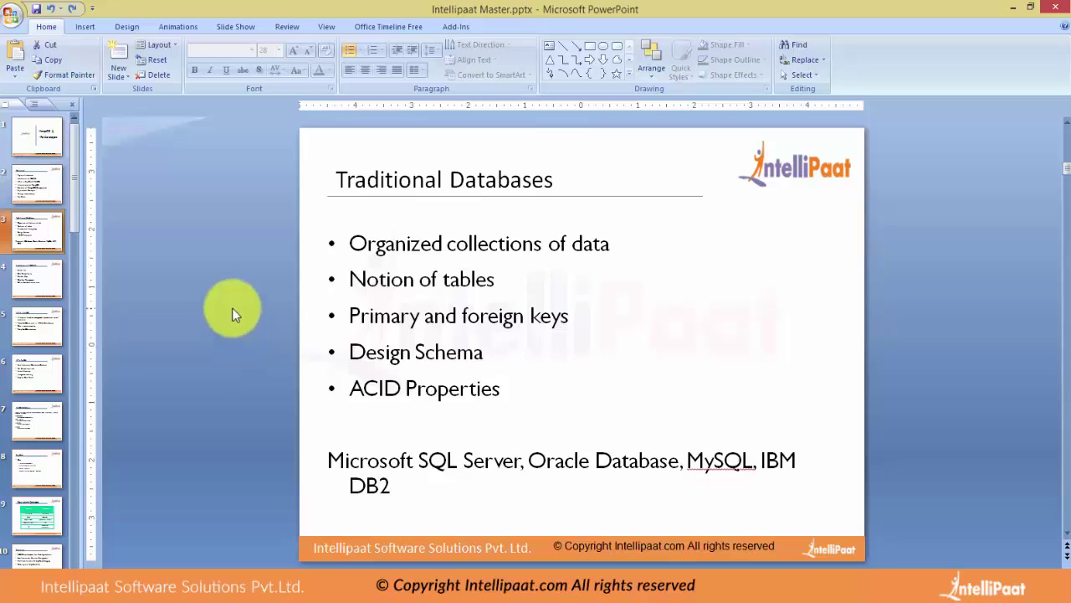
Add 'Tables can be related with each other with the use of foreign keys (common columns)' to MongoDB.txt.
key(alt+Tab)
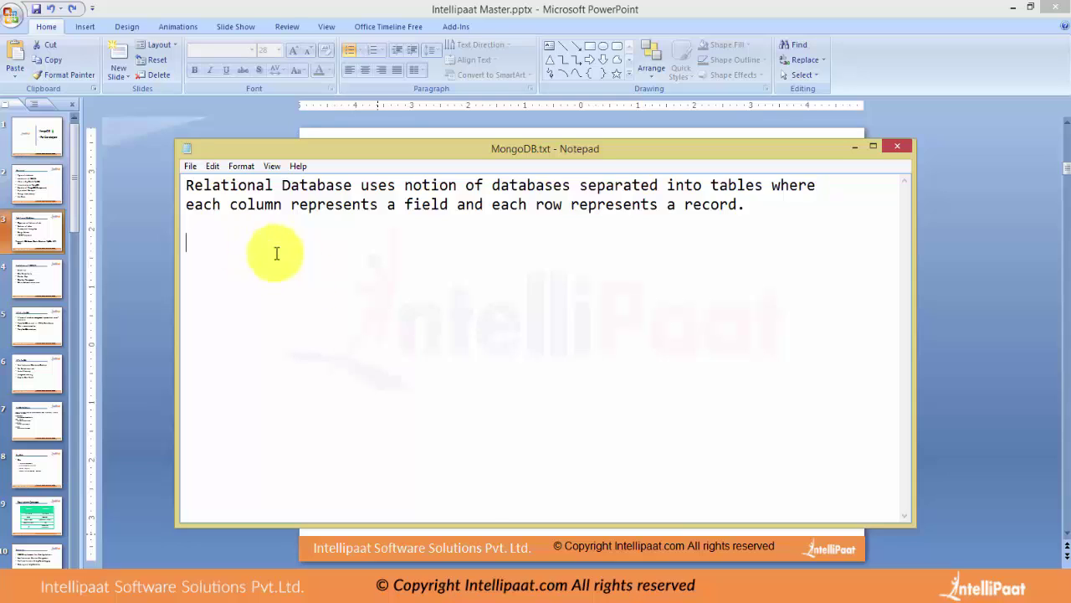
text(Tal)
key(BackSpace)
text(bles can be related with each other wu)
key(BackSpace)
text(ith the use of foreign keys)
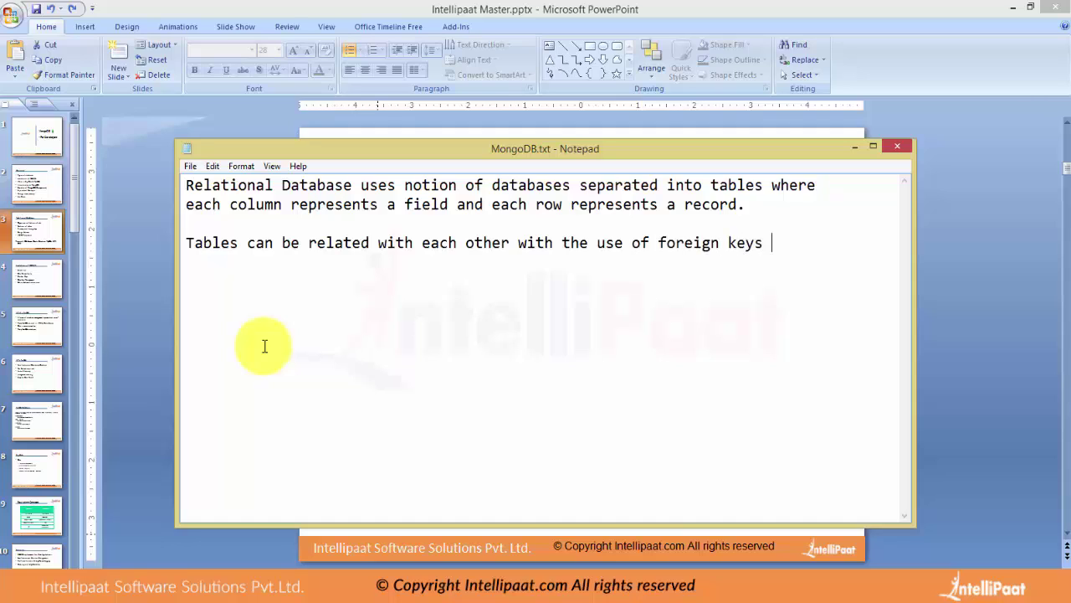
text( (common colu)
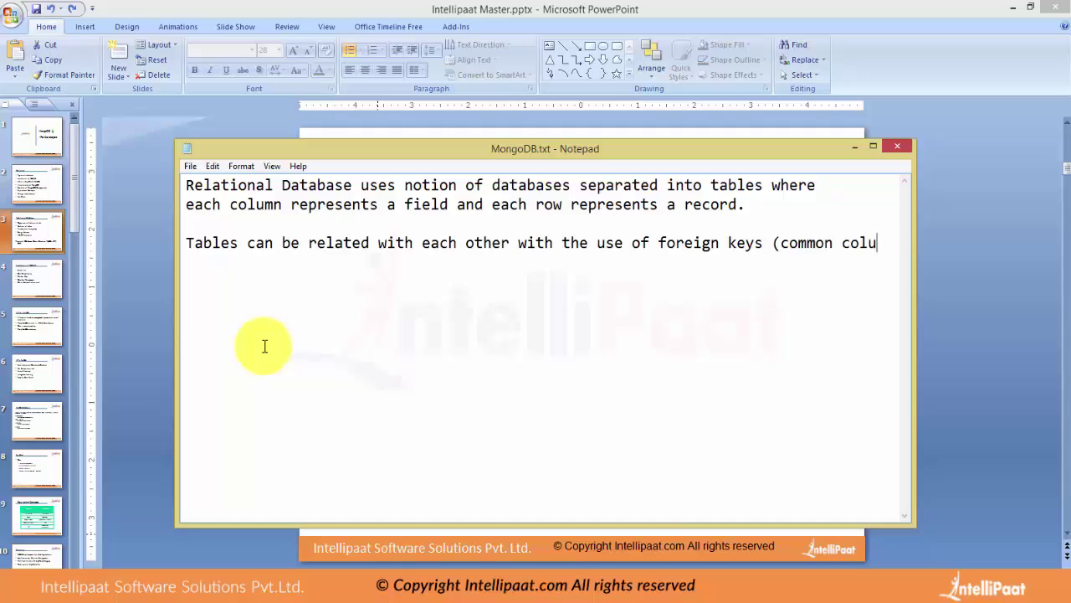
text(mns))
key(Return)
key(Return)
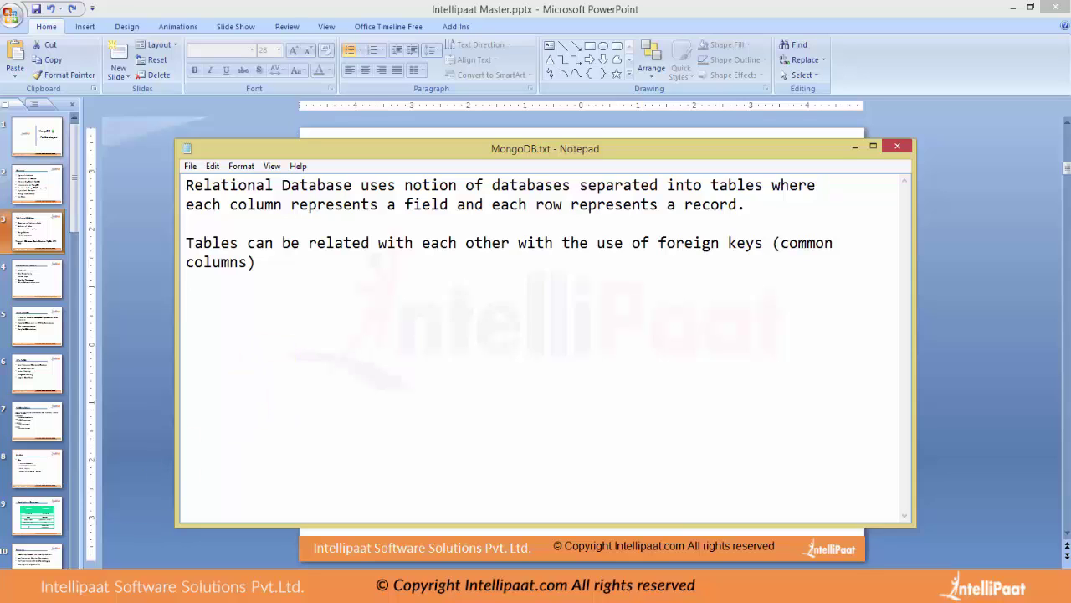
key(alt+Tab)
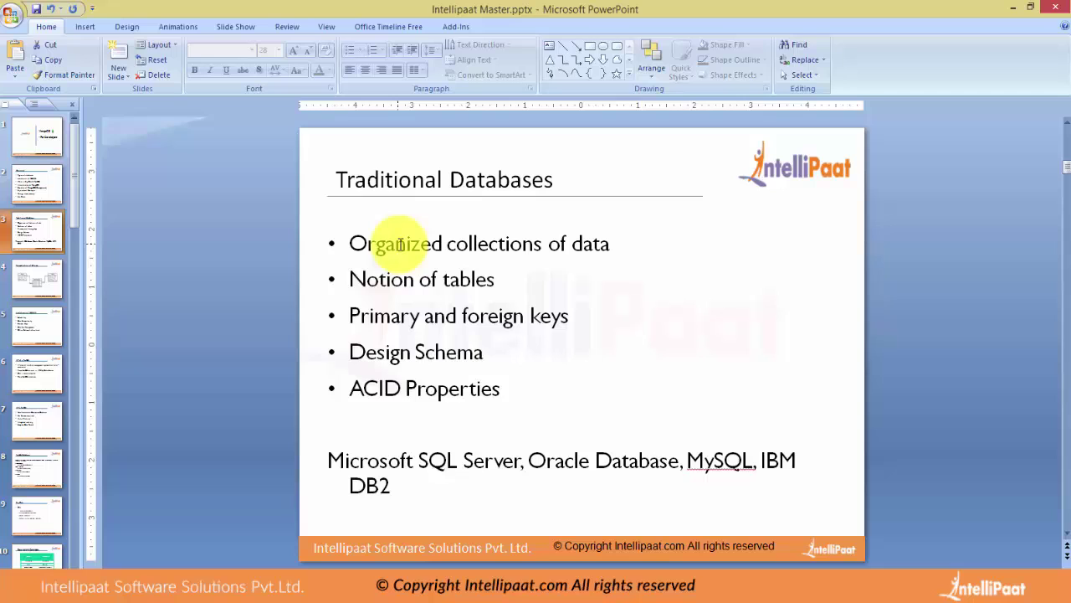
Highlight the Organized collections of data and Notion of tables bullets, minimizing the stray Excel window.
triple_click(610, 243)
drag(504, 279, 359, 277)
key(alt+Tab)
click(230, 261)
click(427, 189)
click(1013, 8)
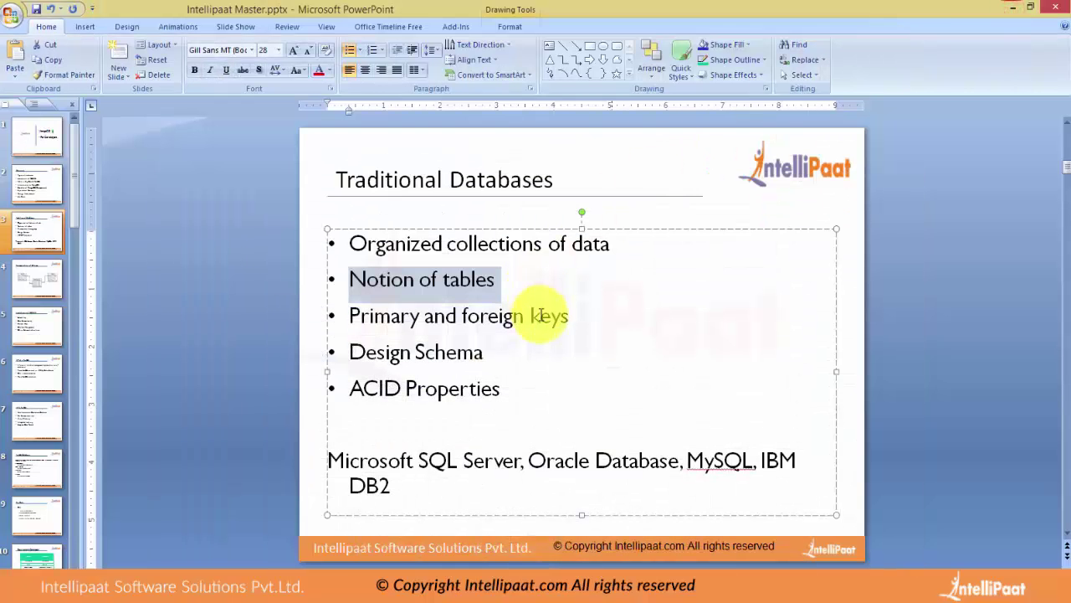
Highlight the Primary and foreign keys and Design Schema bullets, then go to slide 4.
drag(576, 319, 345, 320)
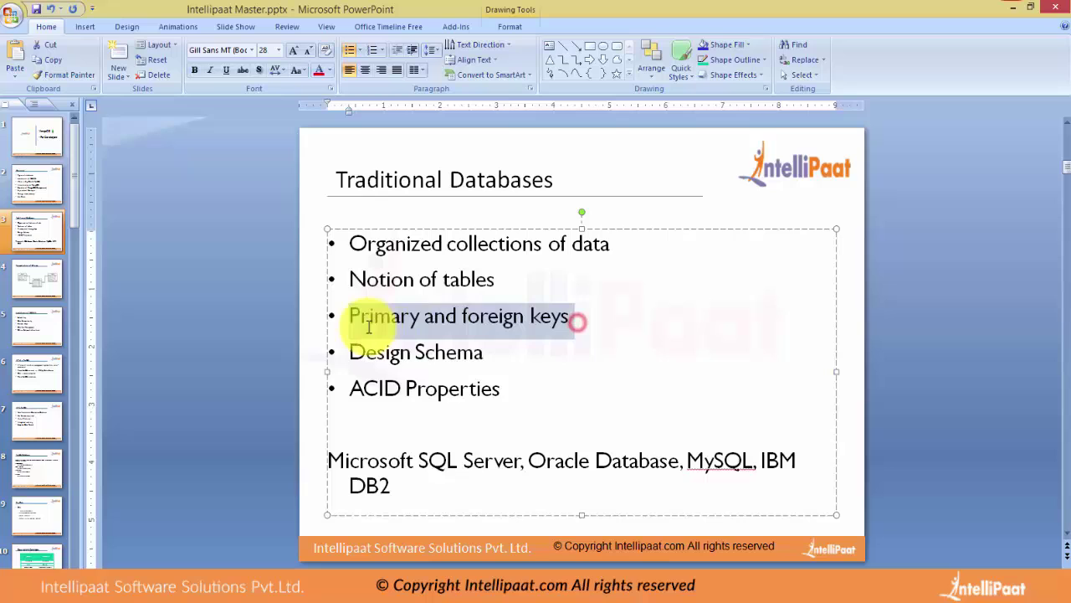
click(267, 333)
drag(492, 354, 299, 354)
click(224, 351)
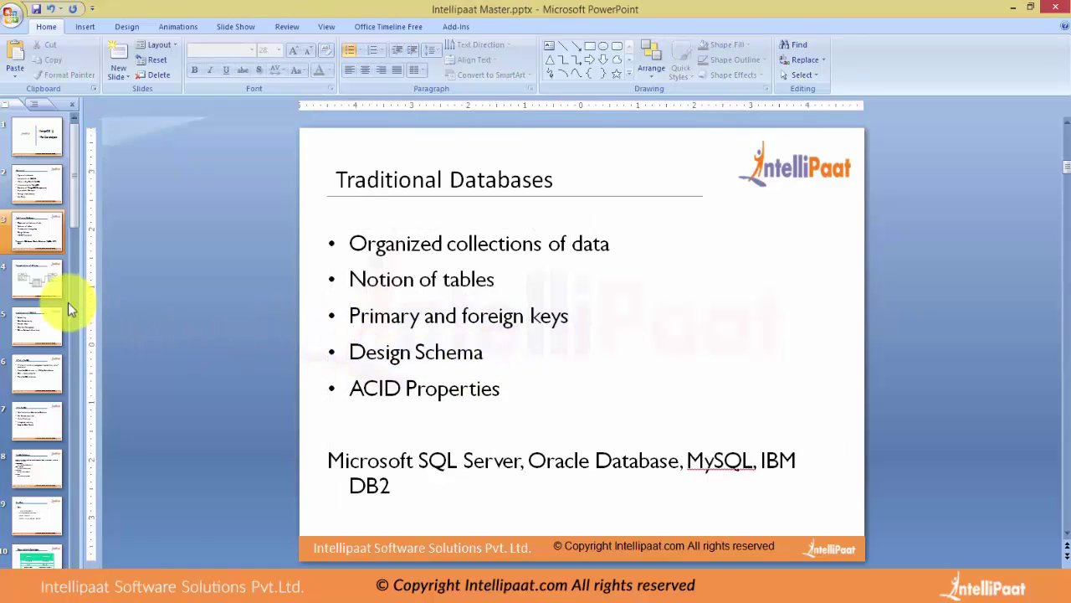
click(32, 281)
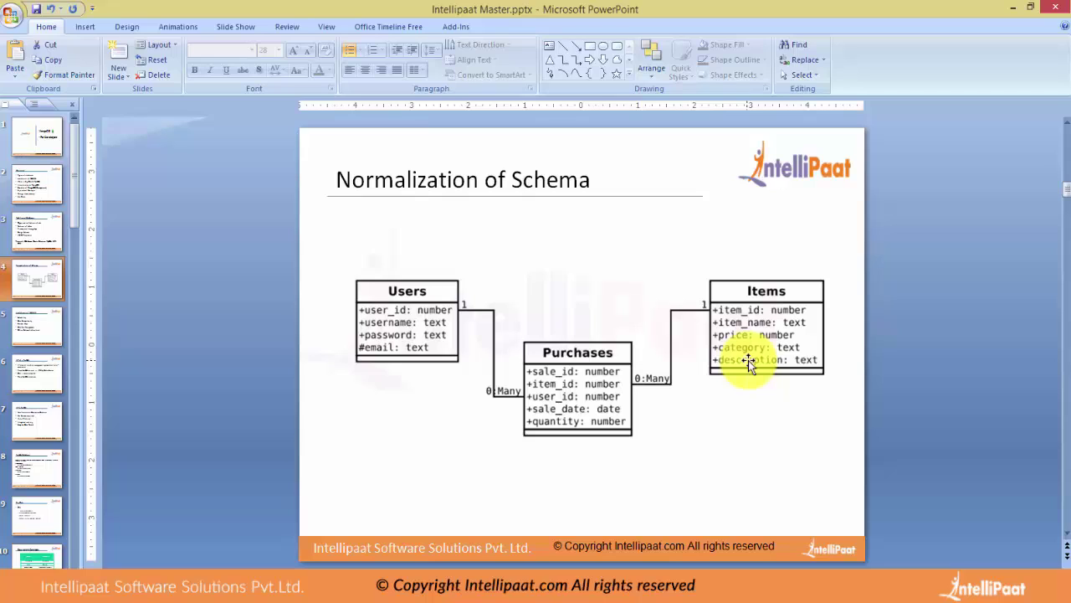
Move the Users–Items–Purchases schema diagram higher on the Normalization of Schema slide.
drag(603, 374, 584, 325)
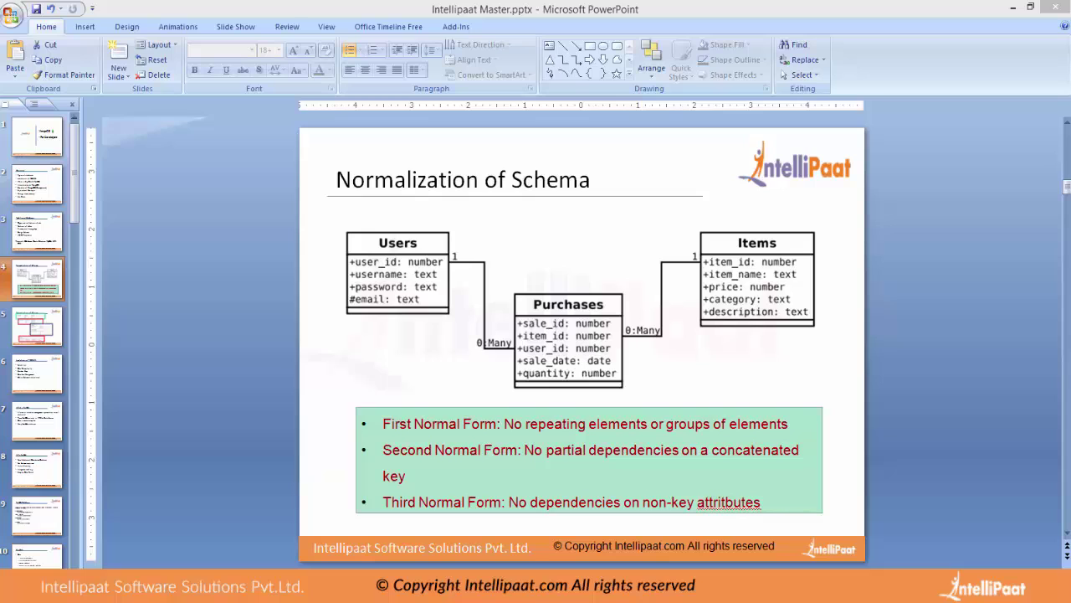
Correct 'attritbutes' to 'attributes' in the Third Normal Form bullet of the normal forms box.
click(723, 505)
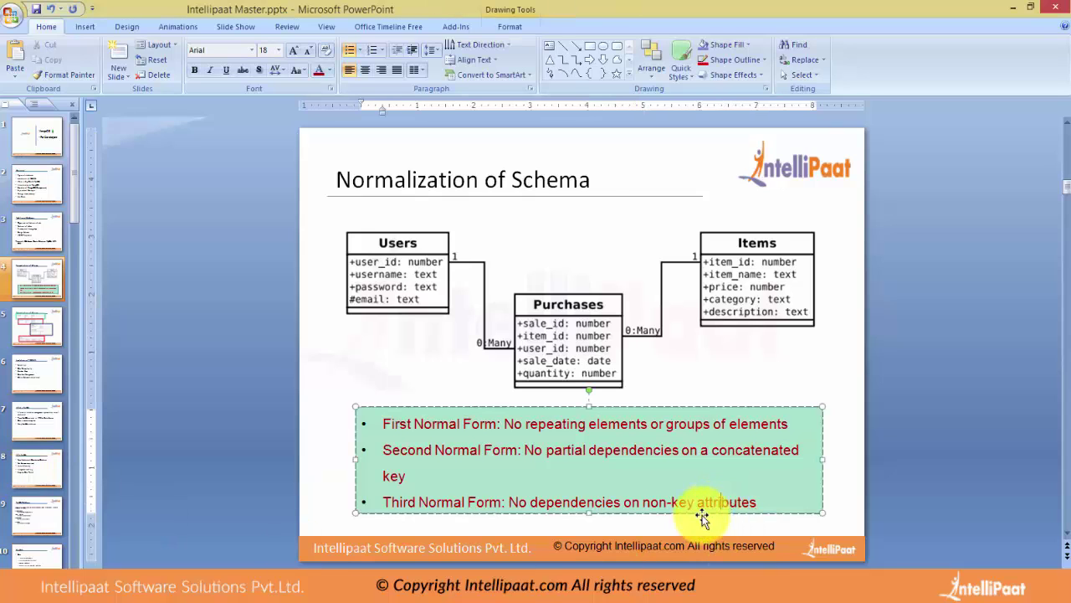
click(280, 432)
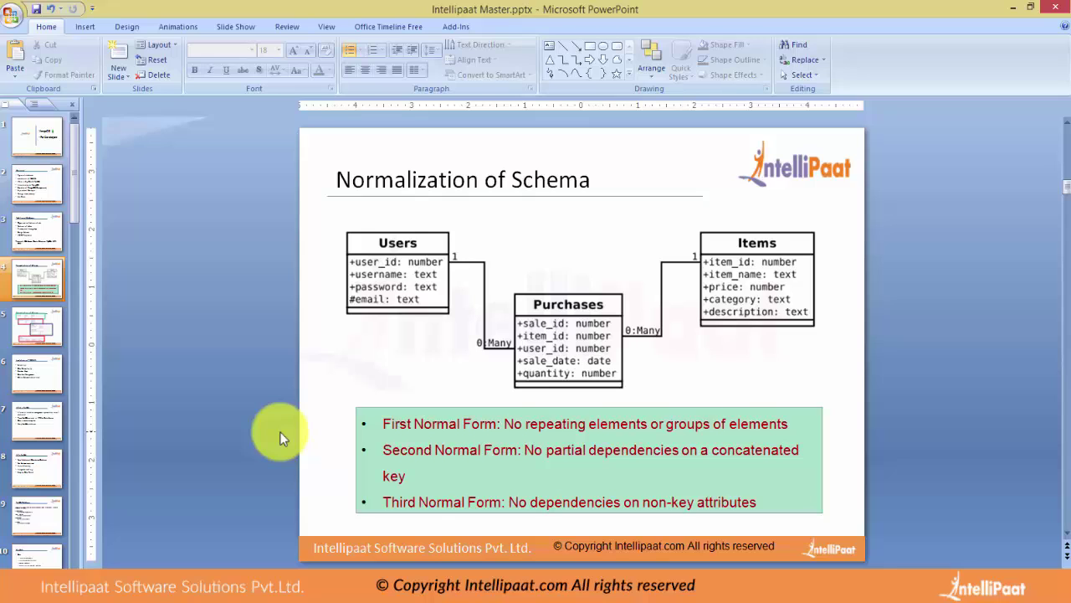
click(419, 477)
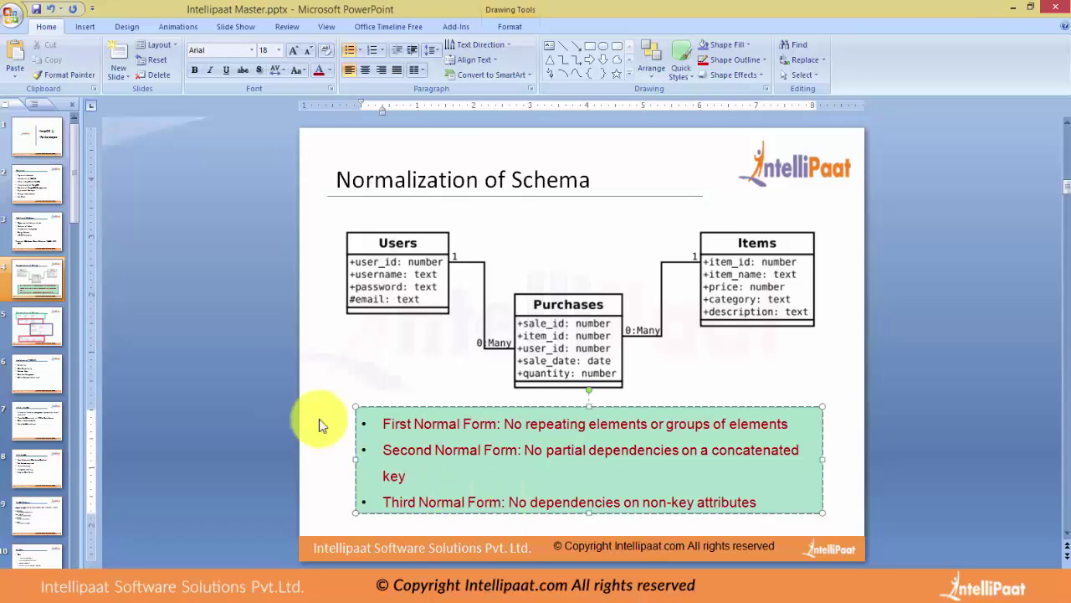
click(251, 357)
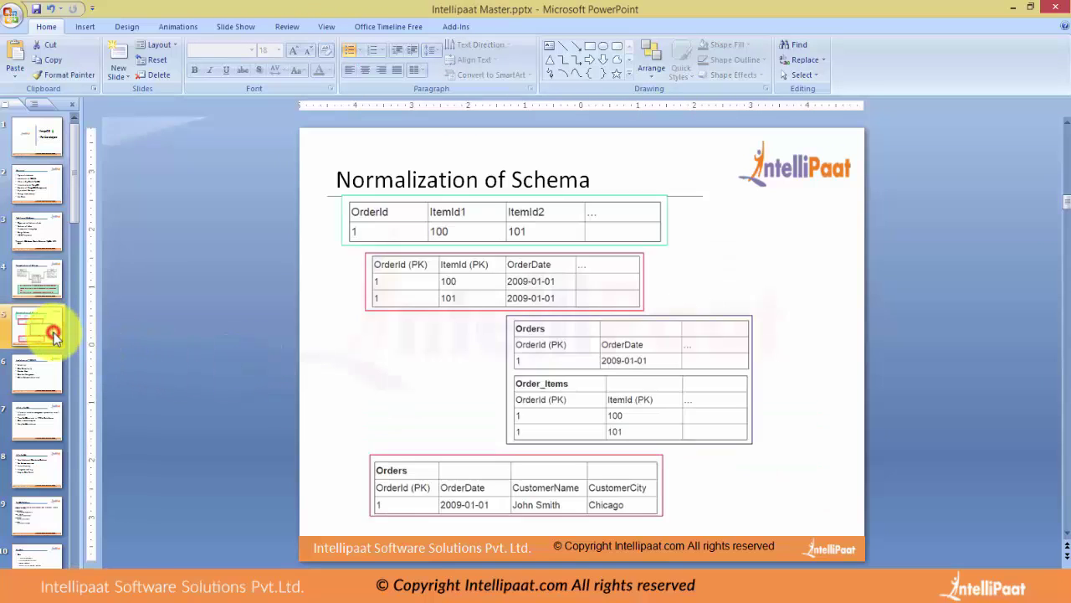